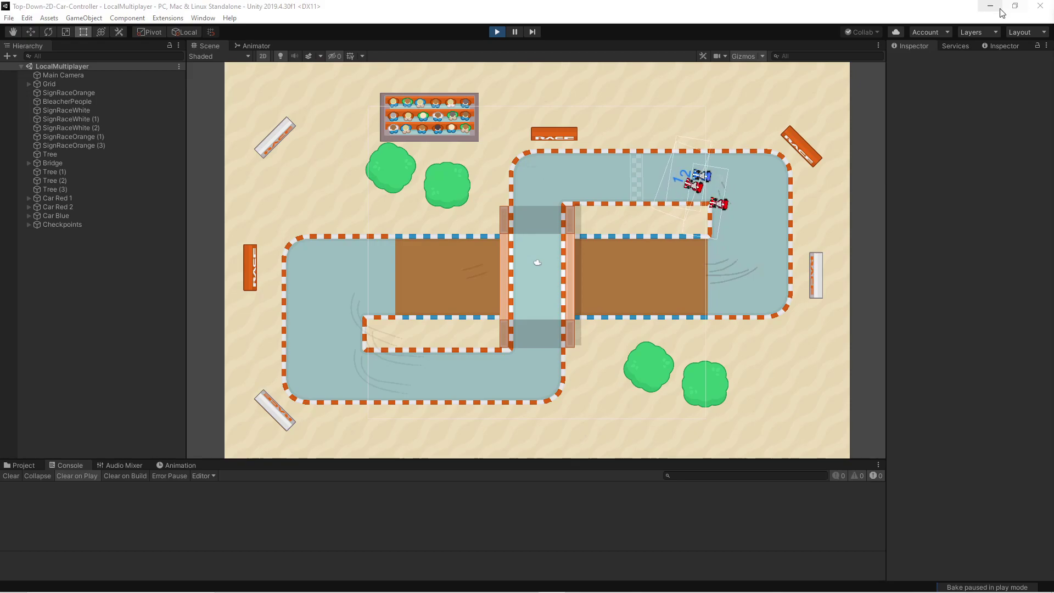
Stop the play test and select Car Red 1 in the Hierarchy
click(497, 32)
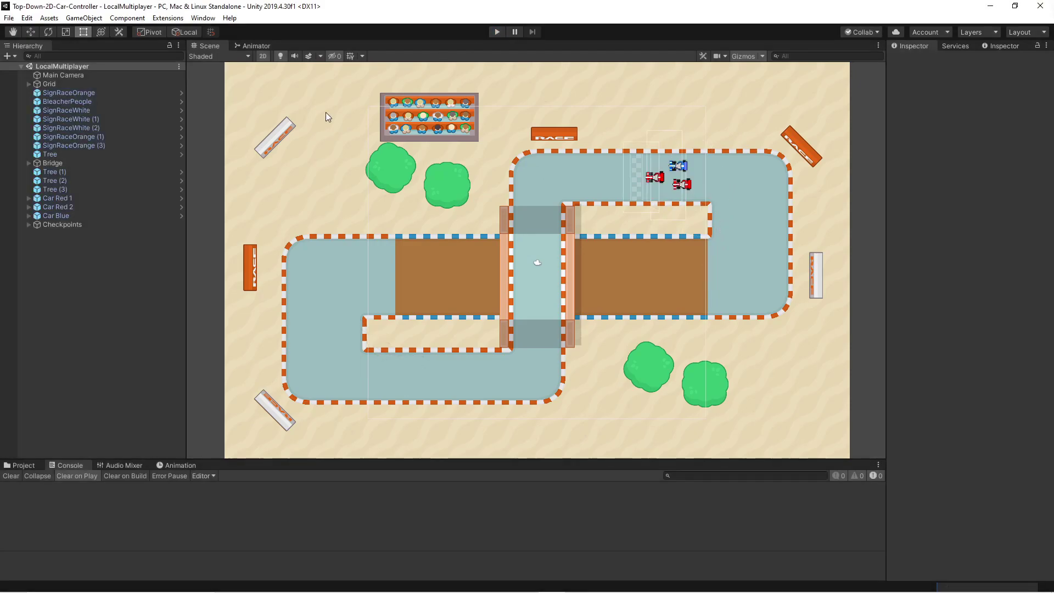
click(71, 198)
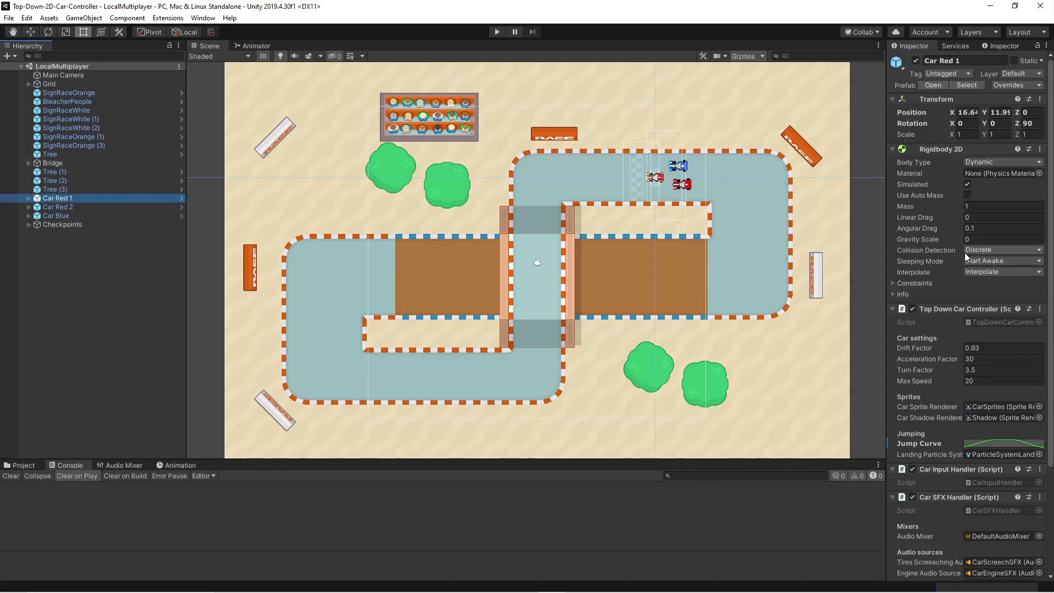
Open CarInputHandler and add 'public int playerNumber = 1;' at the top of the class
double_click(990, 483)
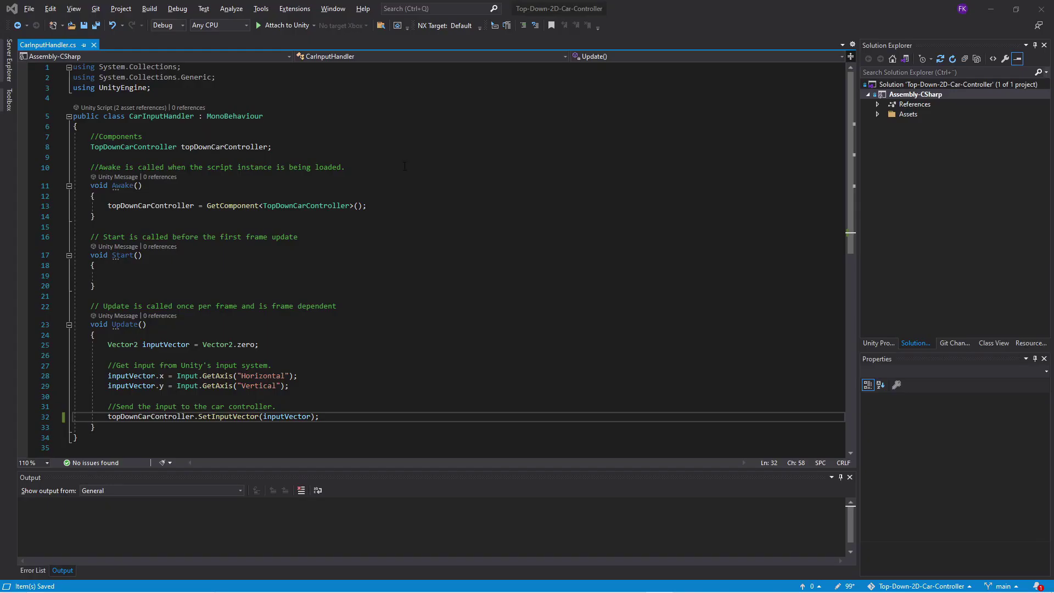
click(178, 126)
key(Return)
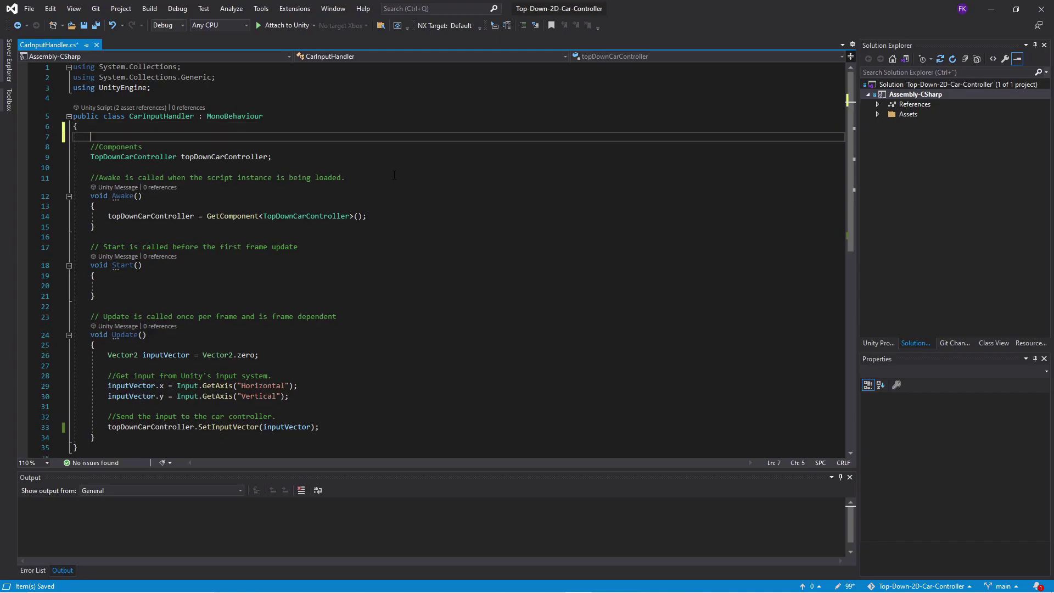
key(Up)
key(Return)
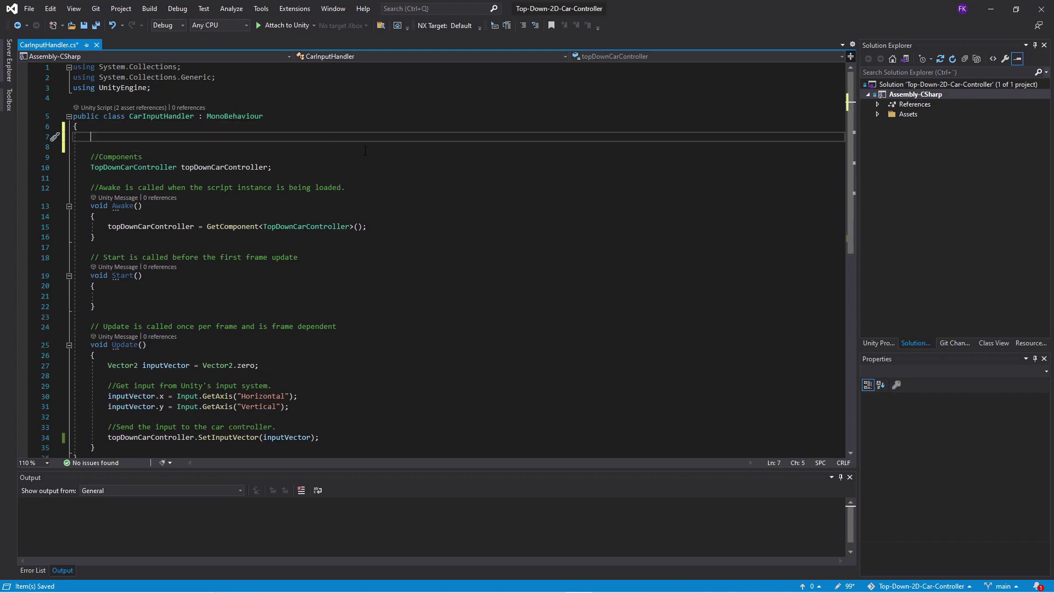
text(public int playerNumber = 1;)
click(241, 127)
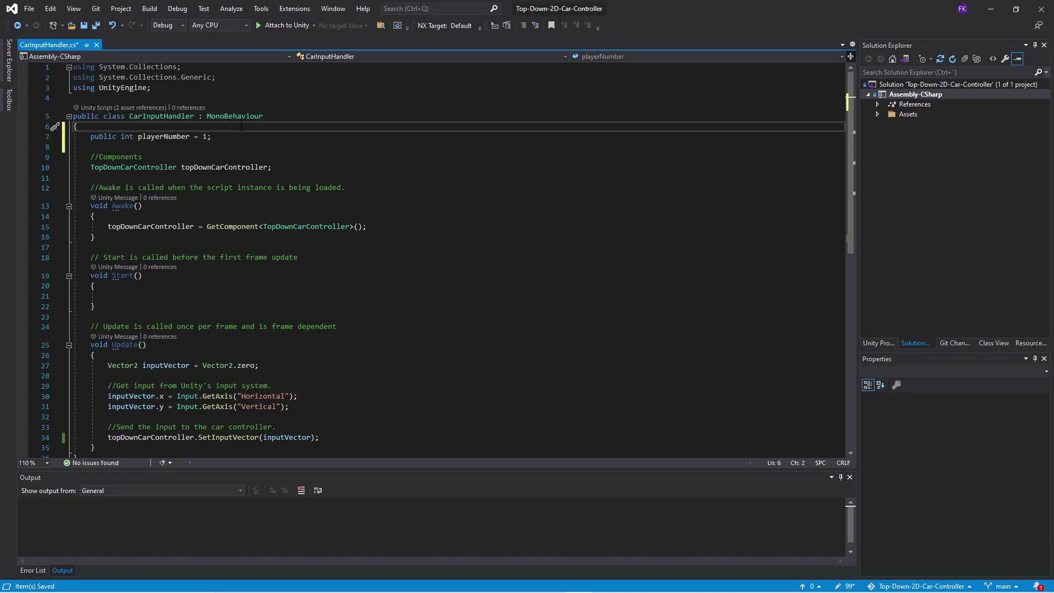
click(220, 136)
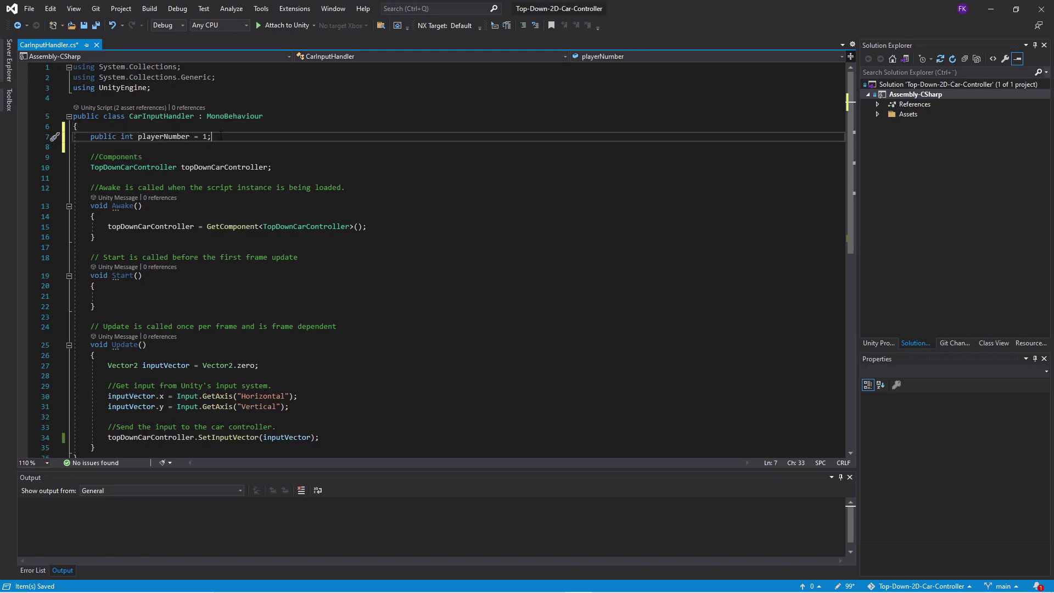
Delete the old Horizontal/Vertical GetAxis comment and lines from Update()
scroll(316, 175, down, 3)
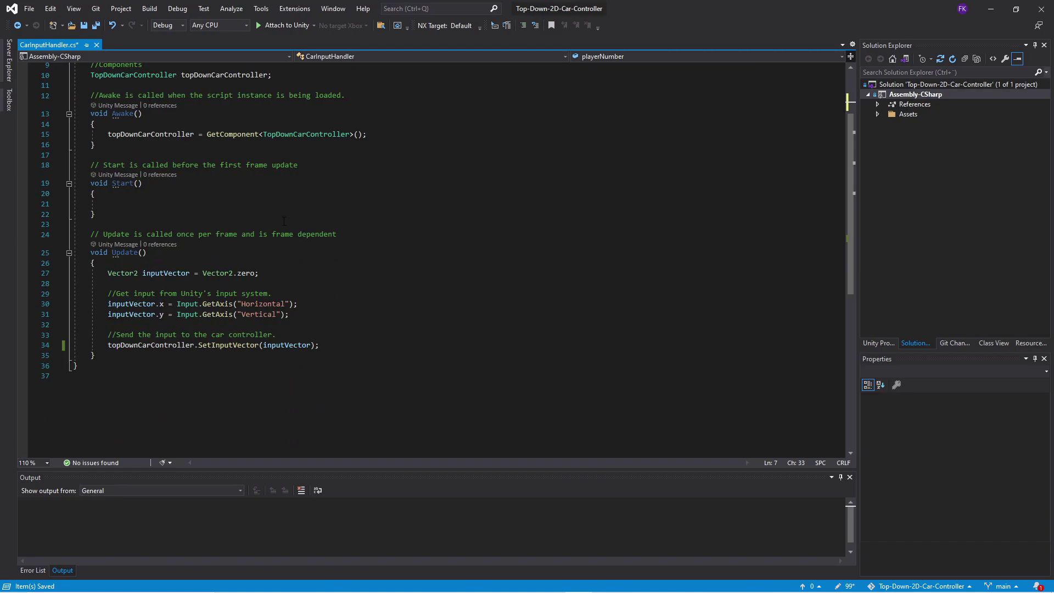
drag(105, 293, 316, 313)
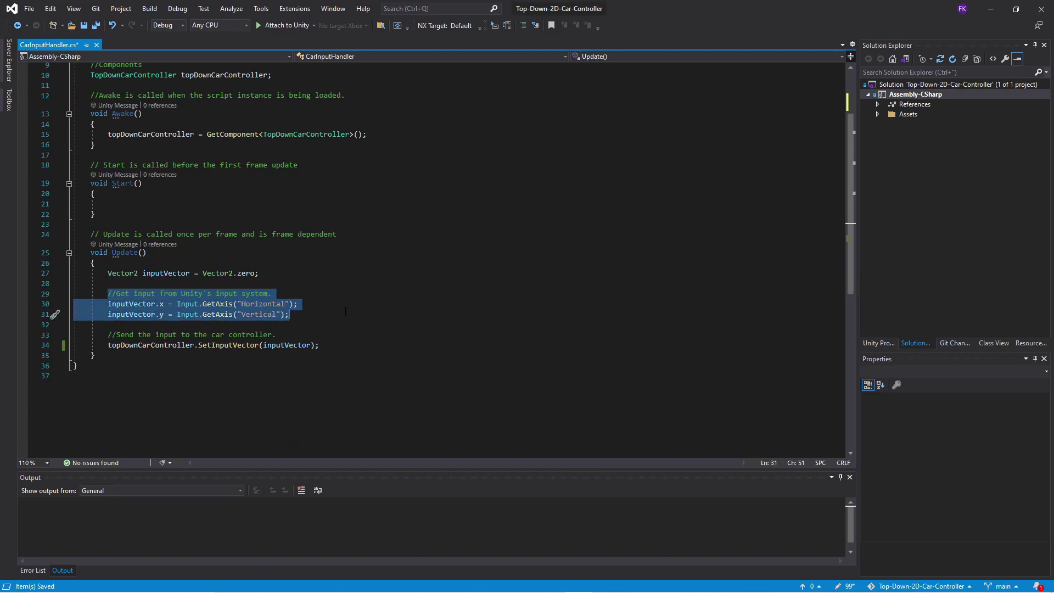
key(Delete)
click(143, 303)
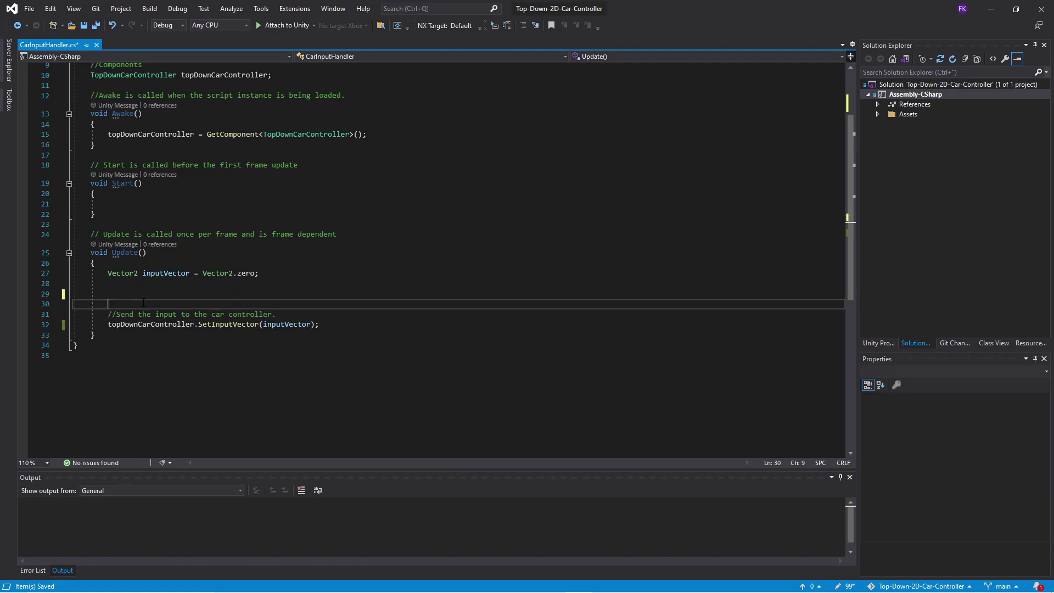
key(BackSpace)
key(BackSpace)
key(BackSpace)
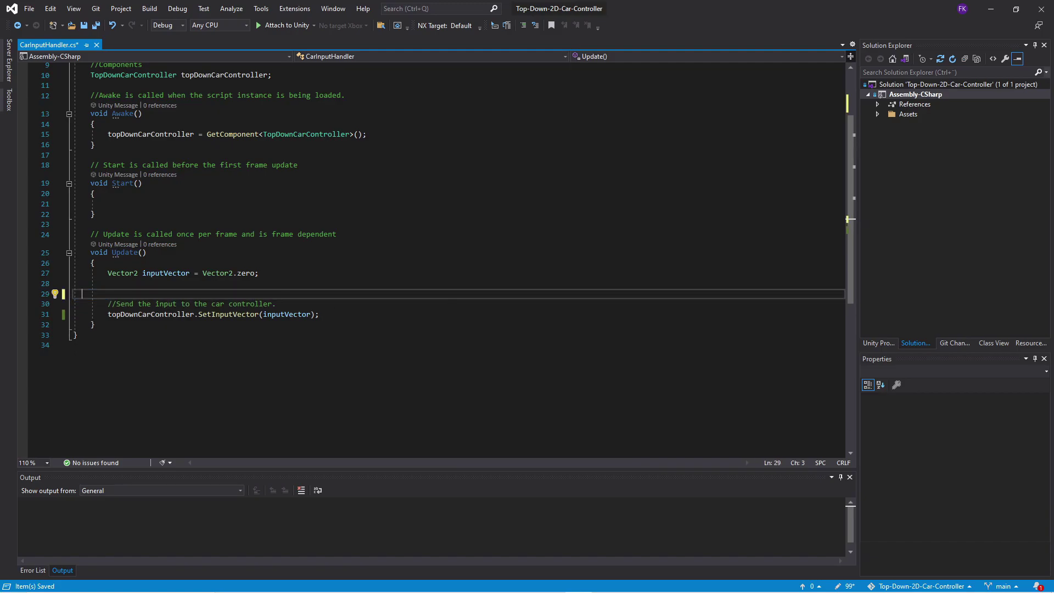
click(329, 281)
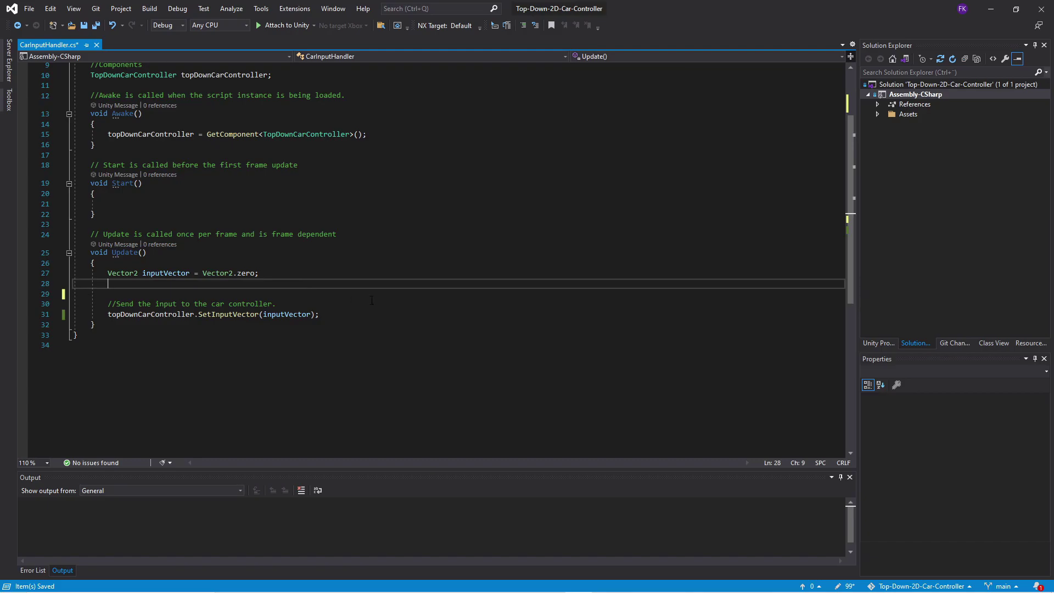
key(Return)
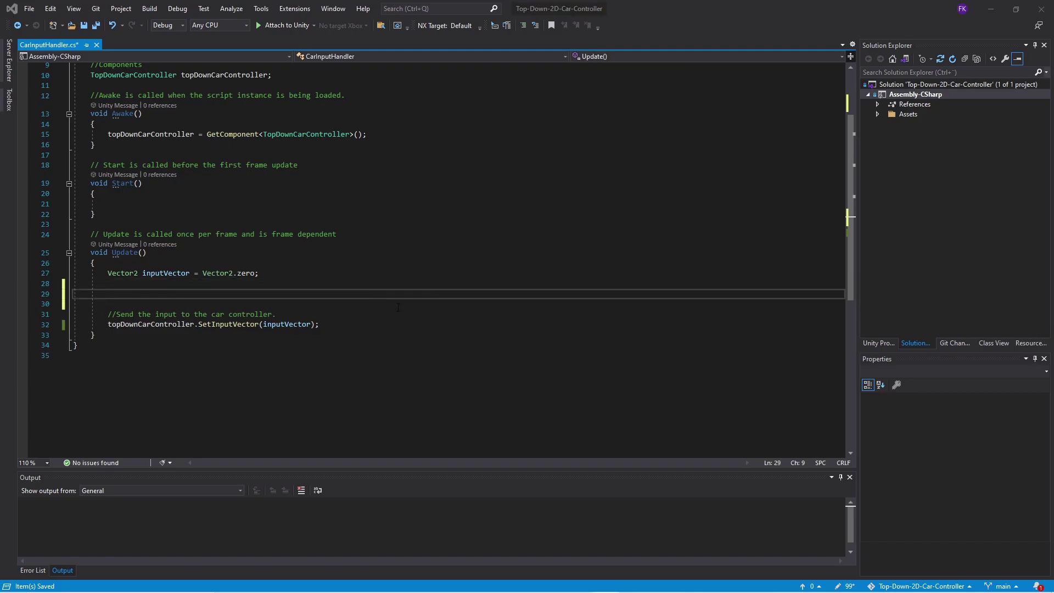
Add a switch (playerNumber) block inside Update()
click(162, 298)
text(switch (playerNumber) {)
key(Return)
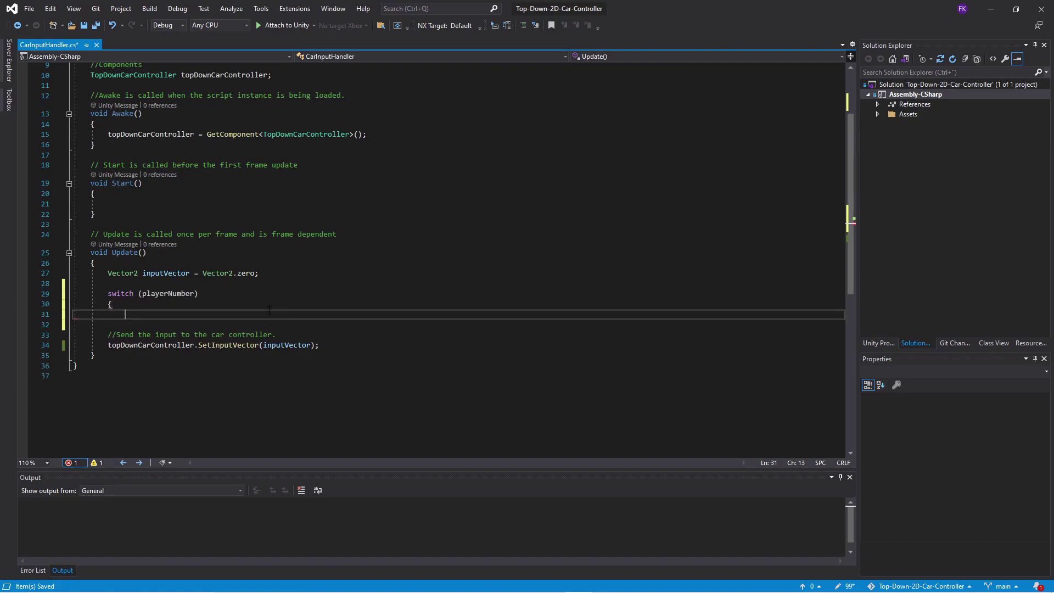
text(})
click(165, 303)
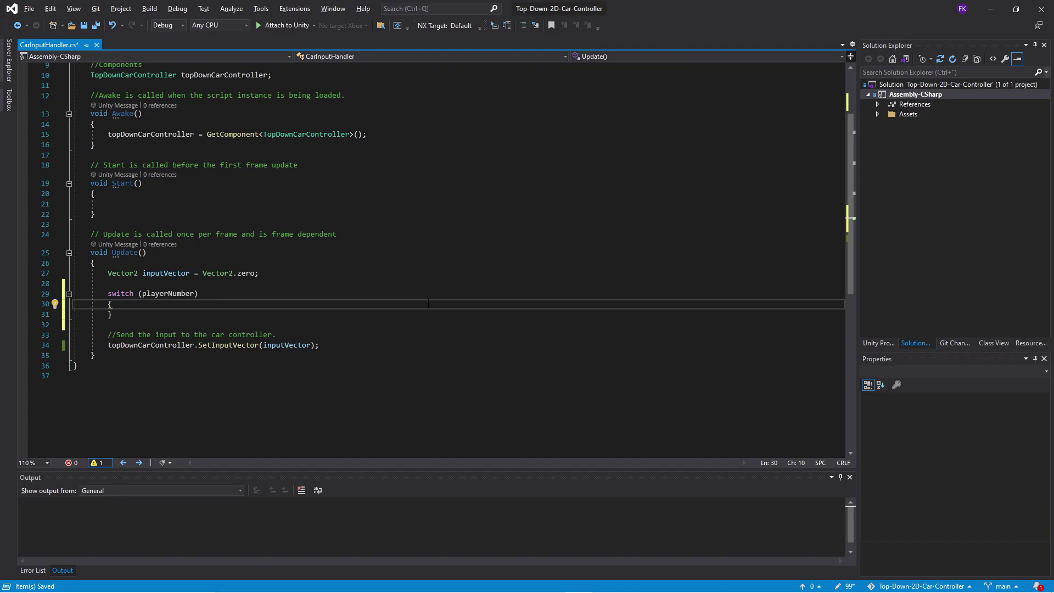
key(Return)
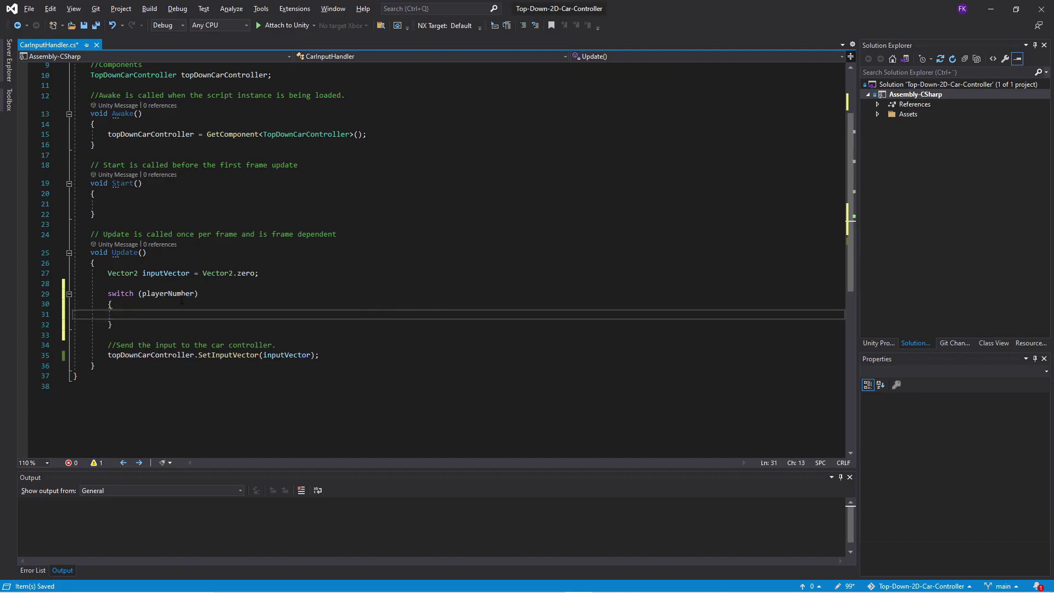
Add 'case 1:' ending with 'break;' inside the switch
click(142, 313)
text(case 1:)
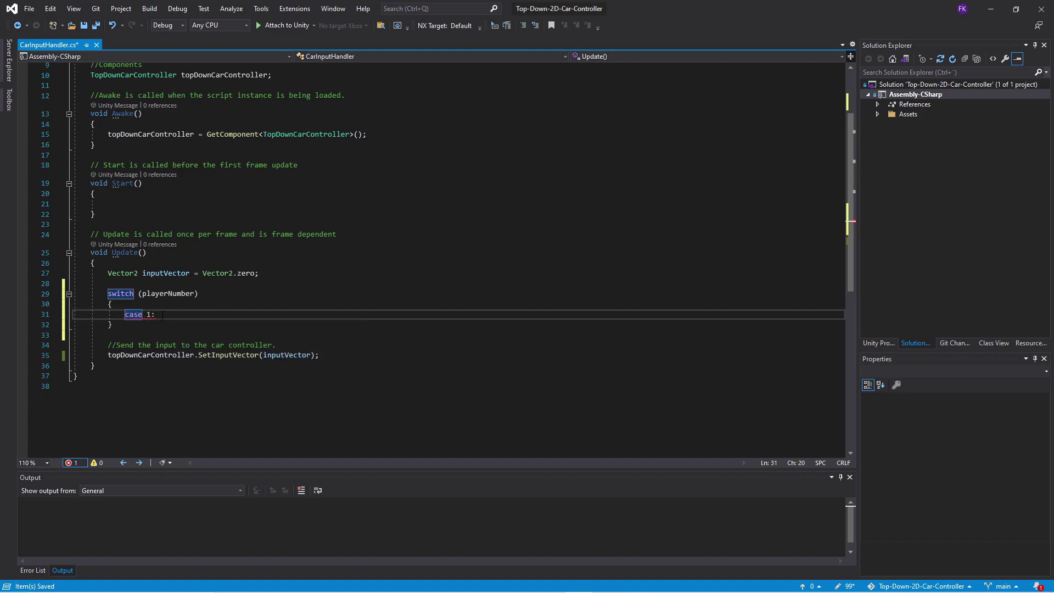
key(Return)
text(break;)
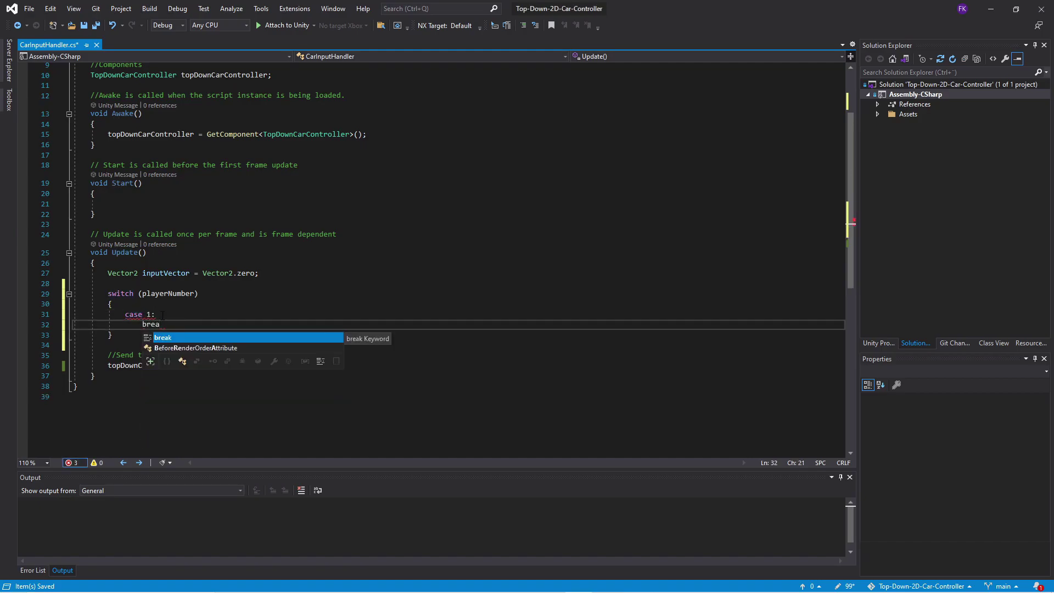
click(163, 315)
key(Return)
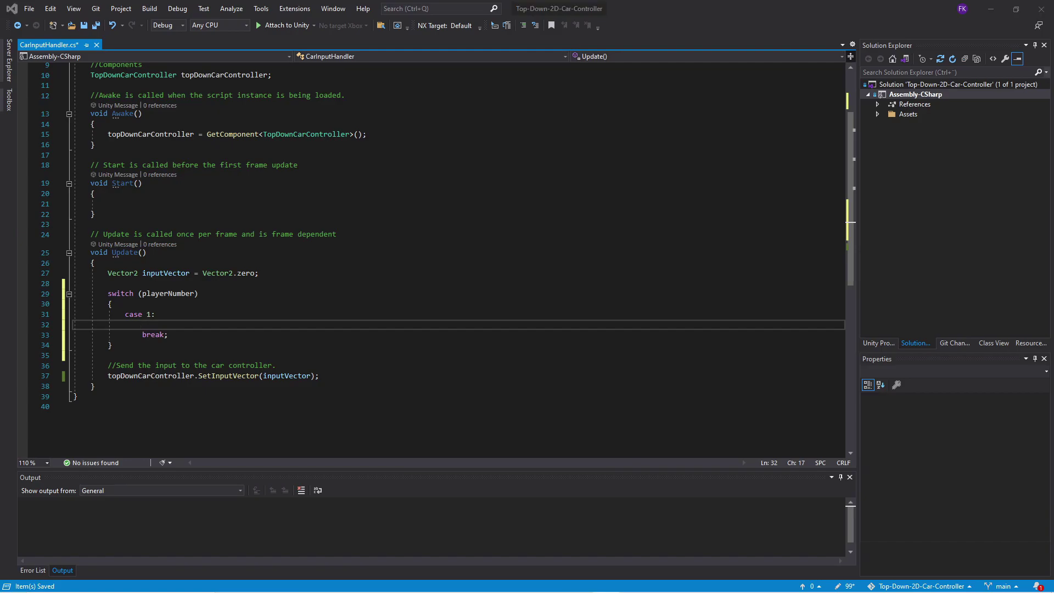
Put the GetAxis lines reading Horizontal_P1 and Vertical_P1 into case 1
click(160, 324)
text(//Get input from Unity's input system. inputVector.x = Input.GetAxis("Horizontal_P1"); inputVector.y = Input.GetAxis("Vertical_P1");)
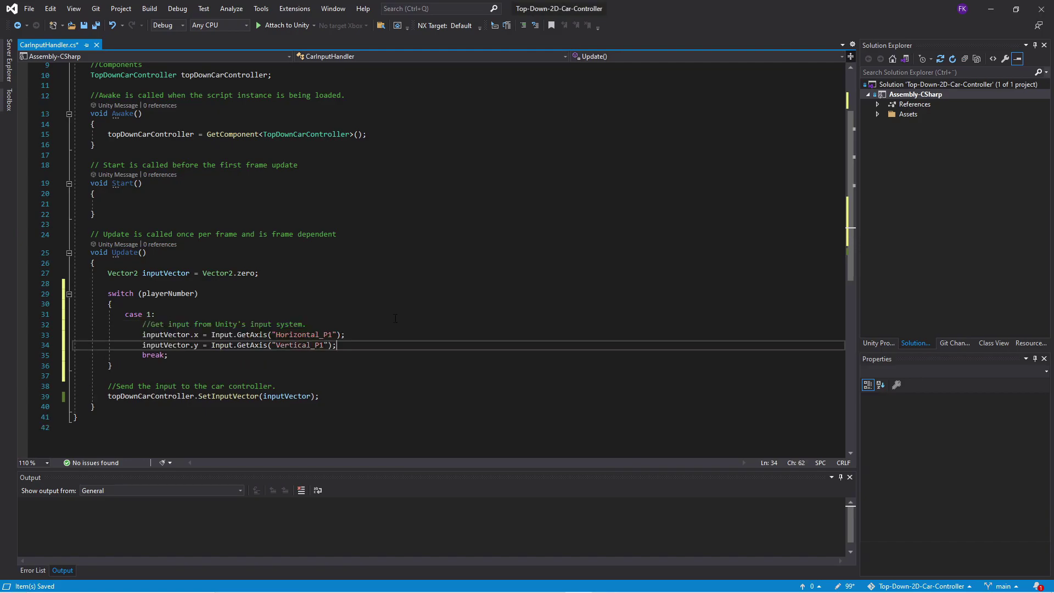
scroll(404, 315, down, 1)
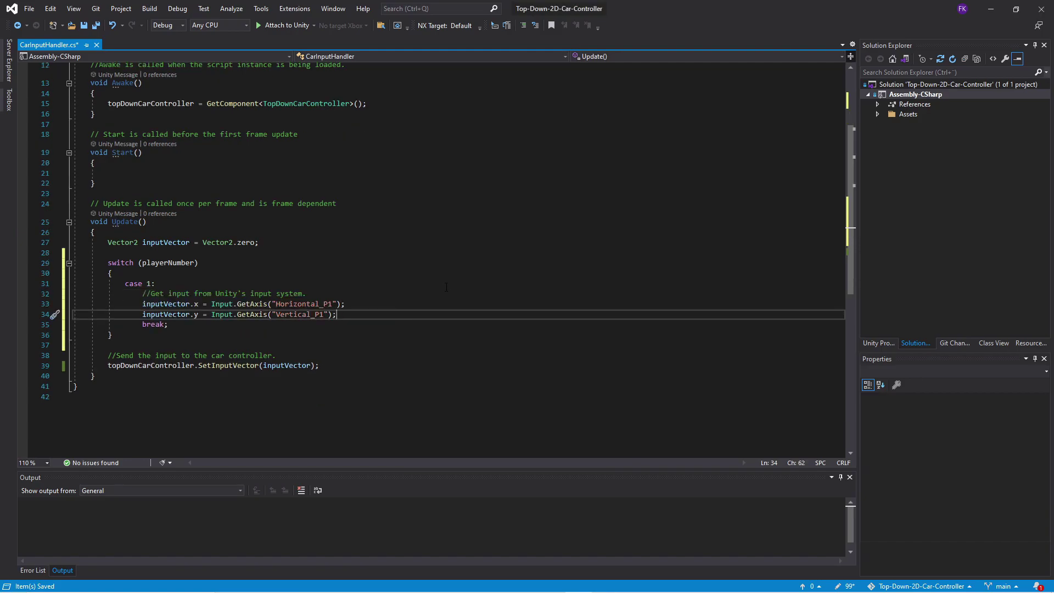
double_click(313, 303)
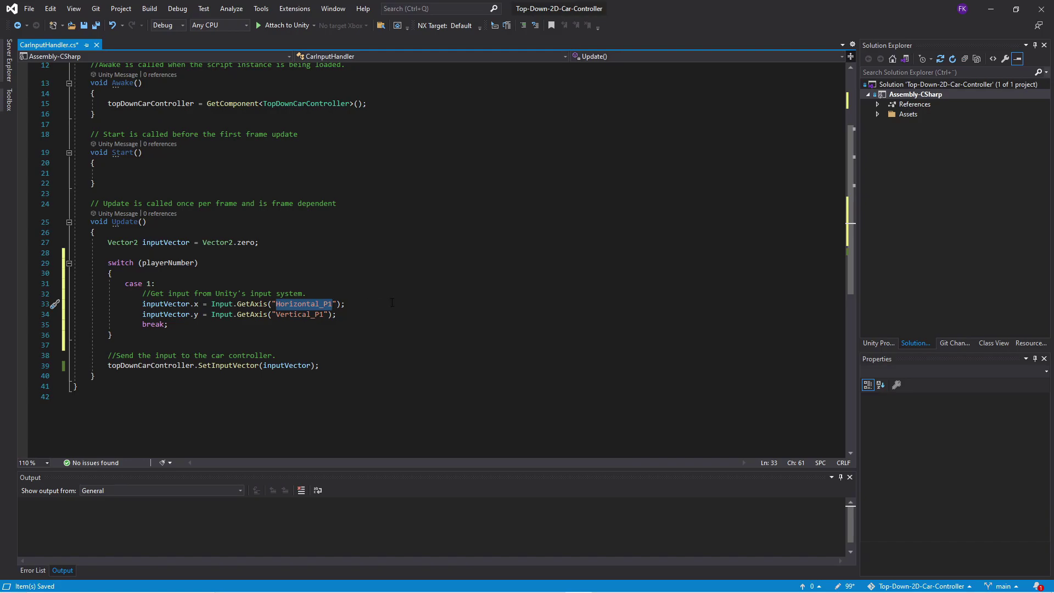
click(340, 314)
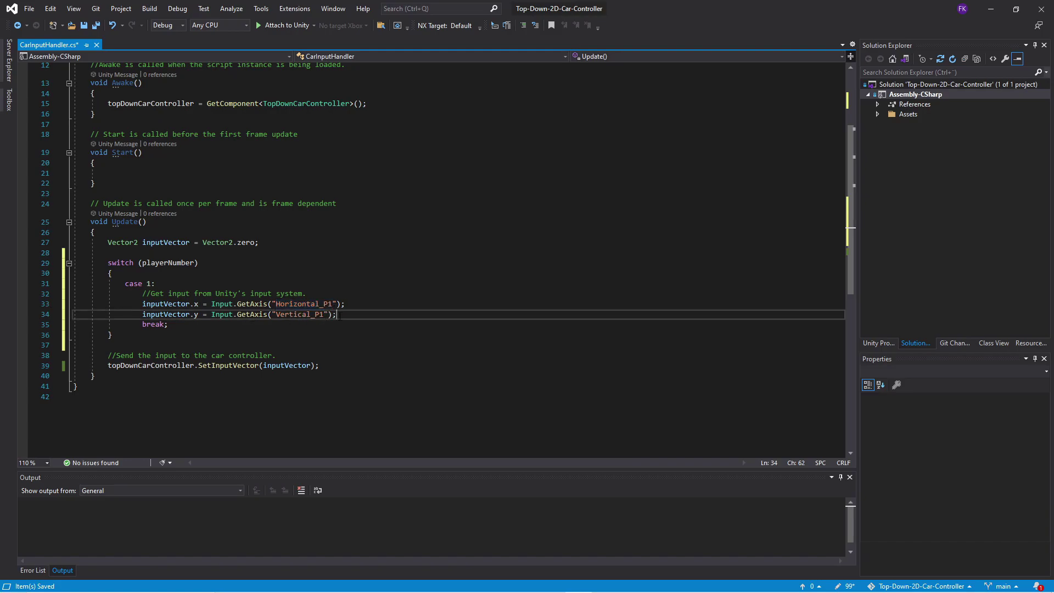
scroll(389, 334, down, 1)
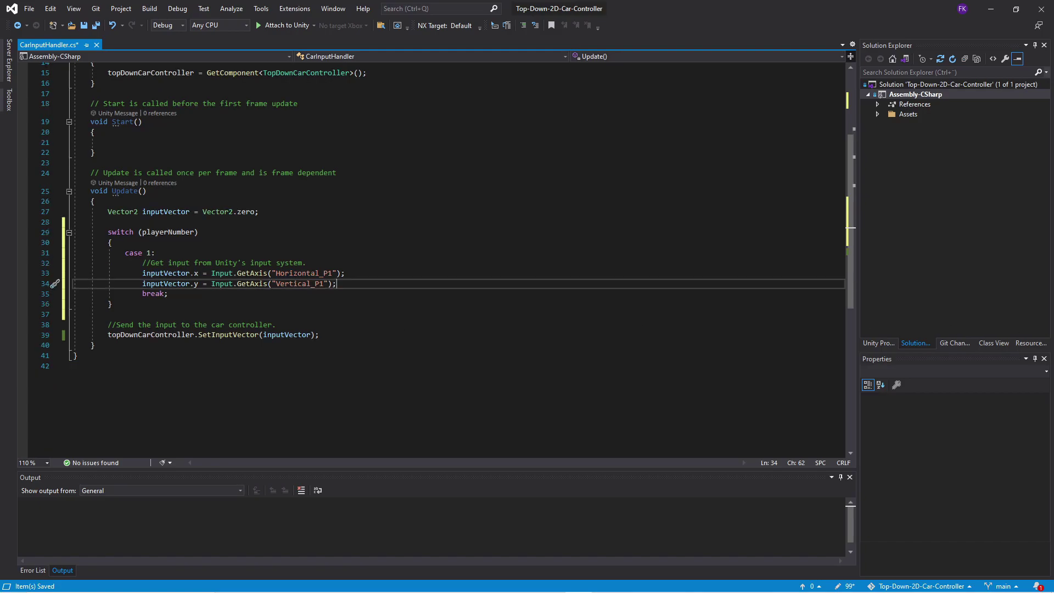
Add cases 2, 3 and 4 reading the P2–P4 axes after case 1, then return to Unity
key(alt+Tab)
click(194, 295)
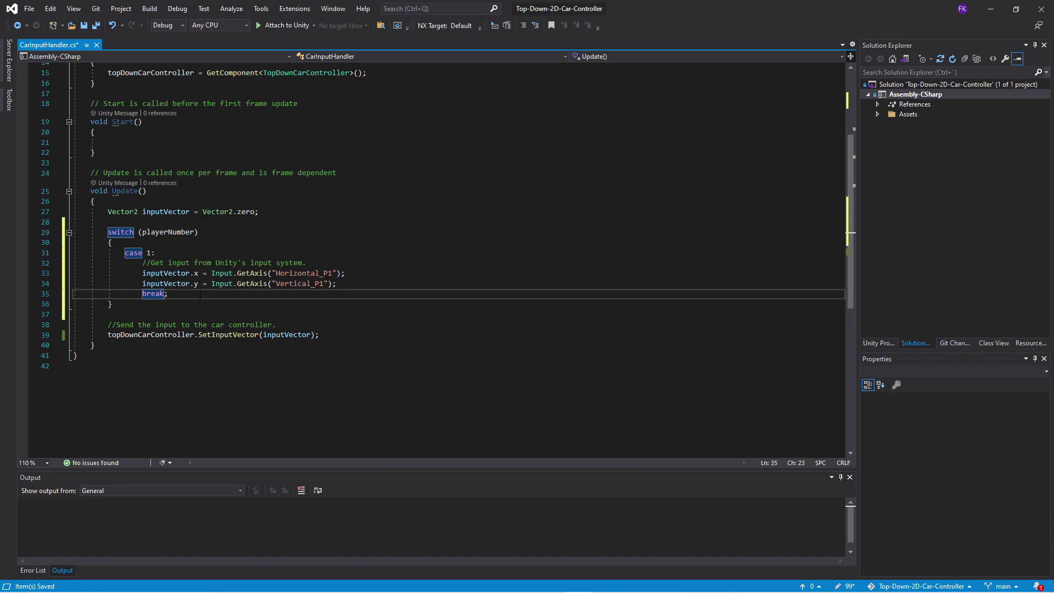
key(Return)
text(case 2:     //Get input from Unity's input system.     inputVector.x = Input.GetAxis("Horizontal_P2");     inputVector.y = Input.GetAxis("Vertical_P2");     break;  case 3:     //Get input from Unity's input system.     inputVector.x = Input.GetAxis("Horizontal_P3");     inputVector.y = Input.GetAxis("Vertical_P3");     break;  case 4:     //Get input from Unity's input system.     inputVector.x = Input.GetAxis("Horizontal_P4");     inputVector.y = Input.GetAxis("Vertical_P4");     break;)
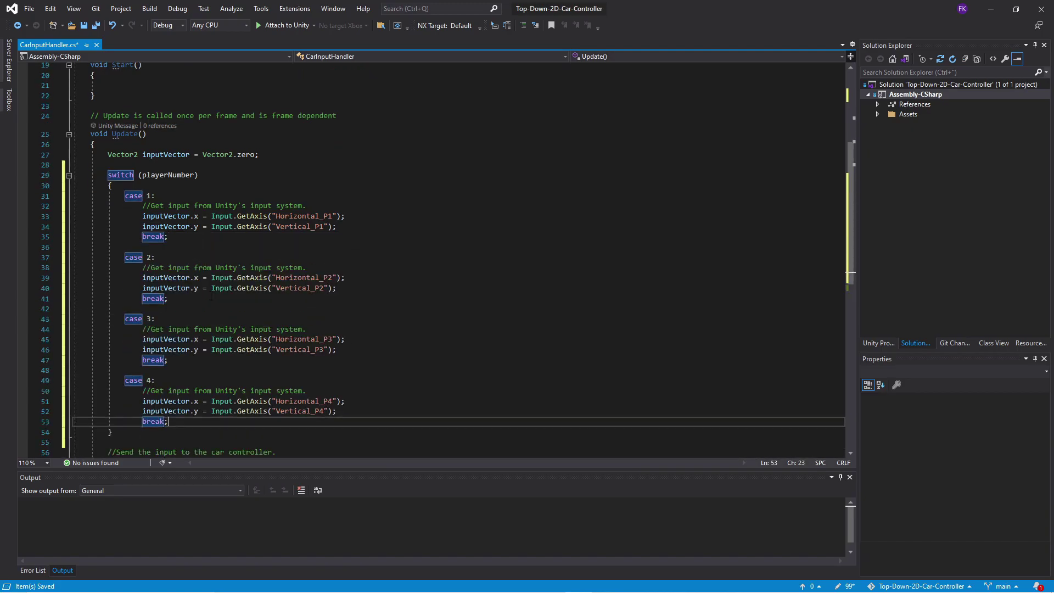
click(165, 257)
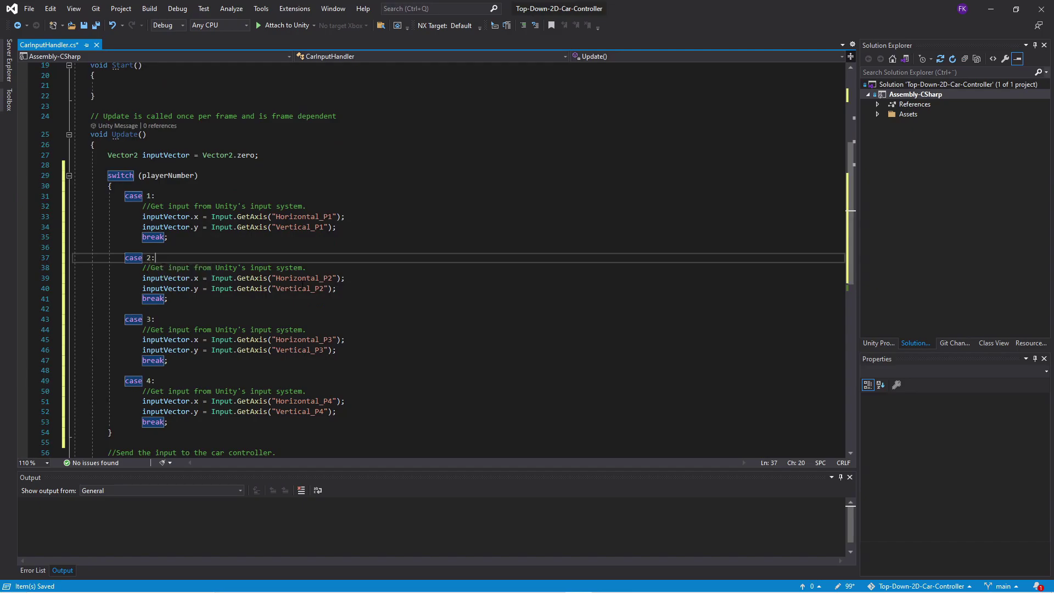
scroll(299, 279, down, 4)
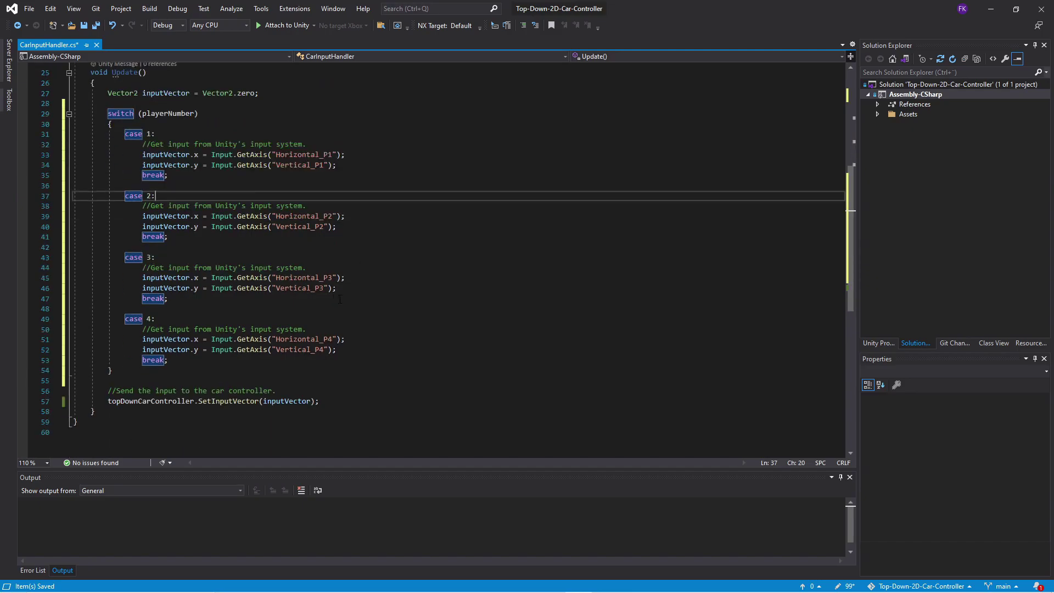
click(158, 317)
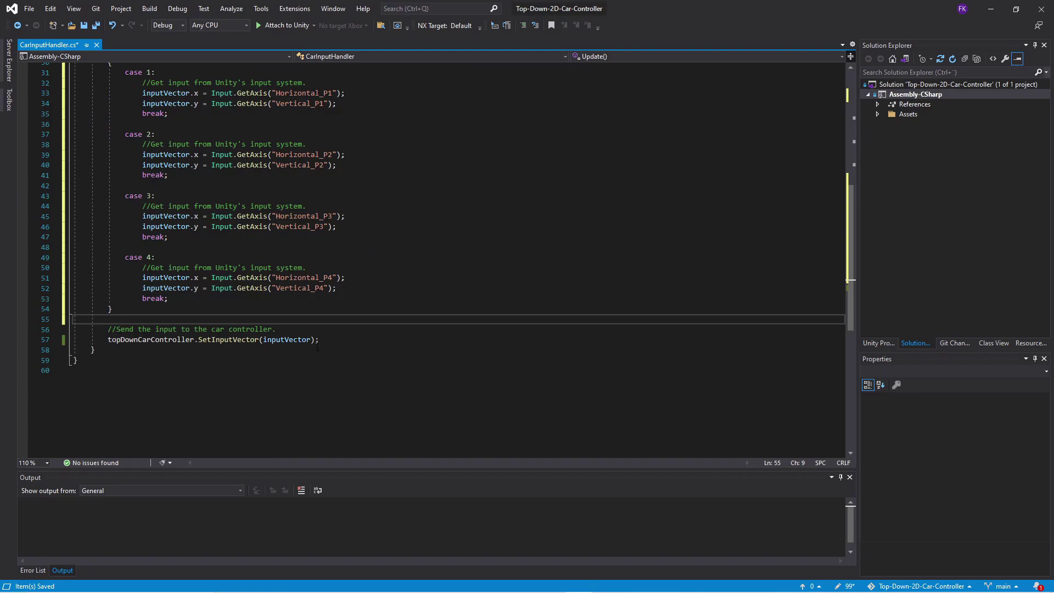
click(342, 340)
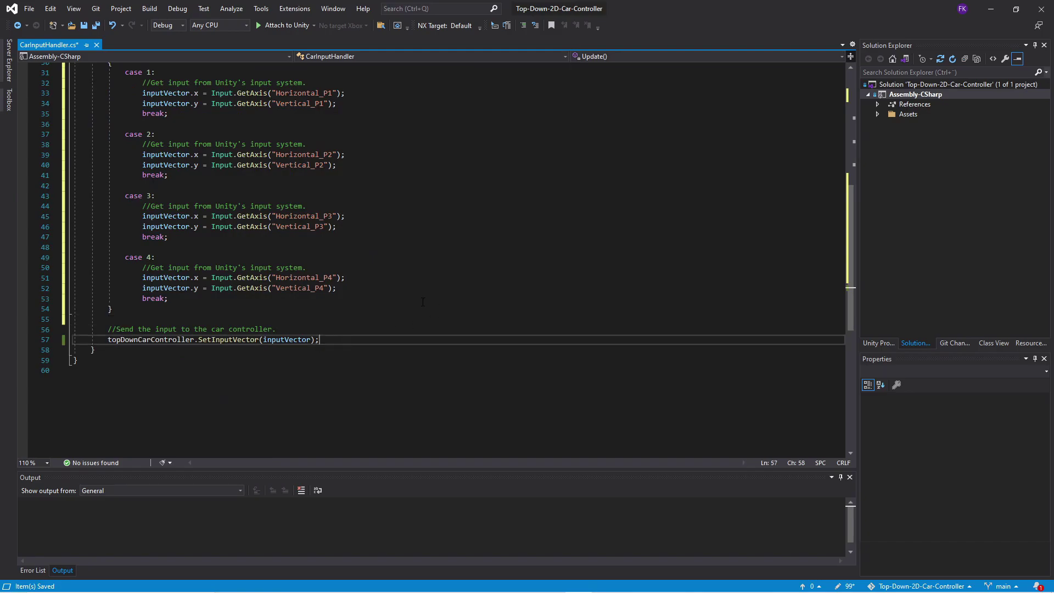
key(alt+Tab)
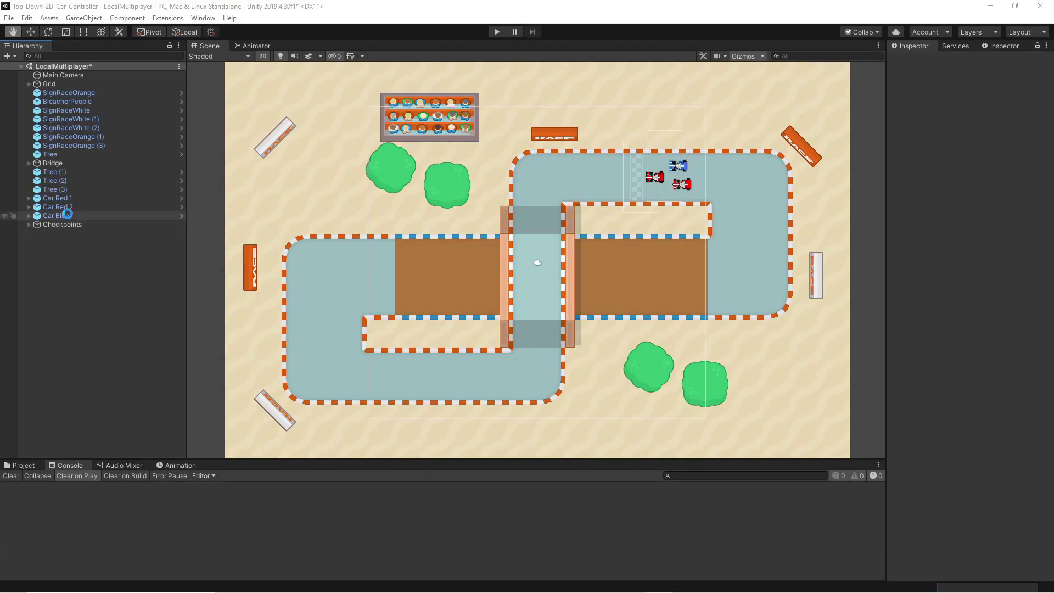
Duplicate Car Blue and place the copy to the right of the other cars
click(58, 215)
key(ctrl+d)
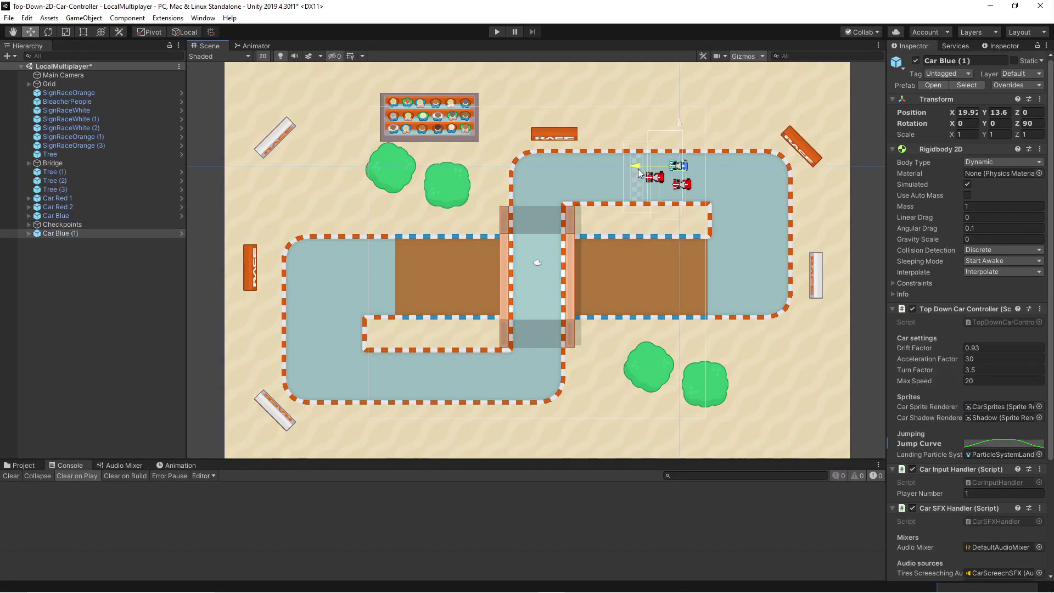
drag(637, 173, 710, 136)
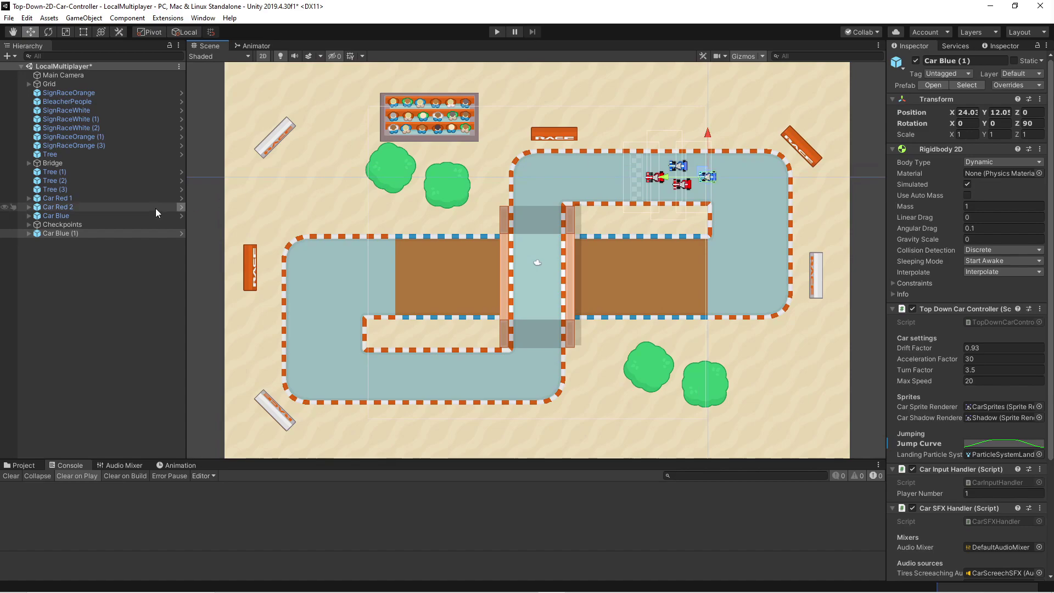
Rename Car Red 1, Car Red 2 and Car Blue to P1, P2 and P3, and begin renaming the copy
click(61, 198)
key(F2)
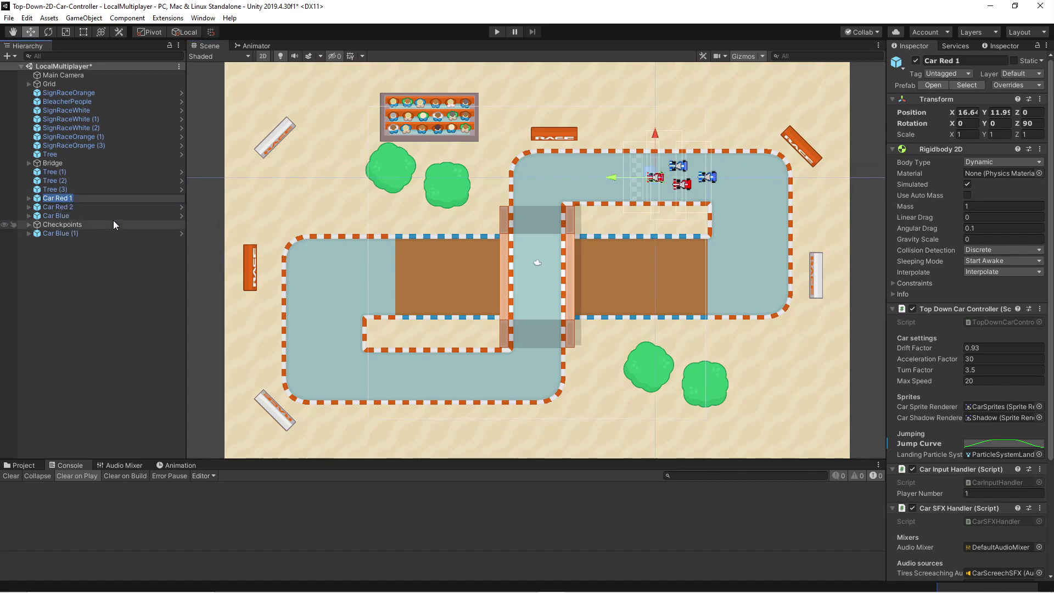
text(P1)
key(Return)
click(57, 207)
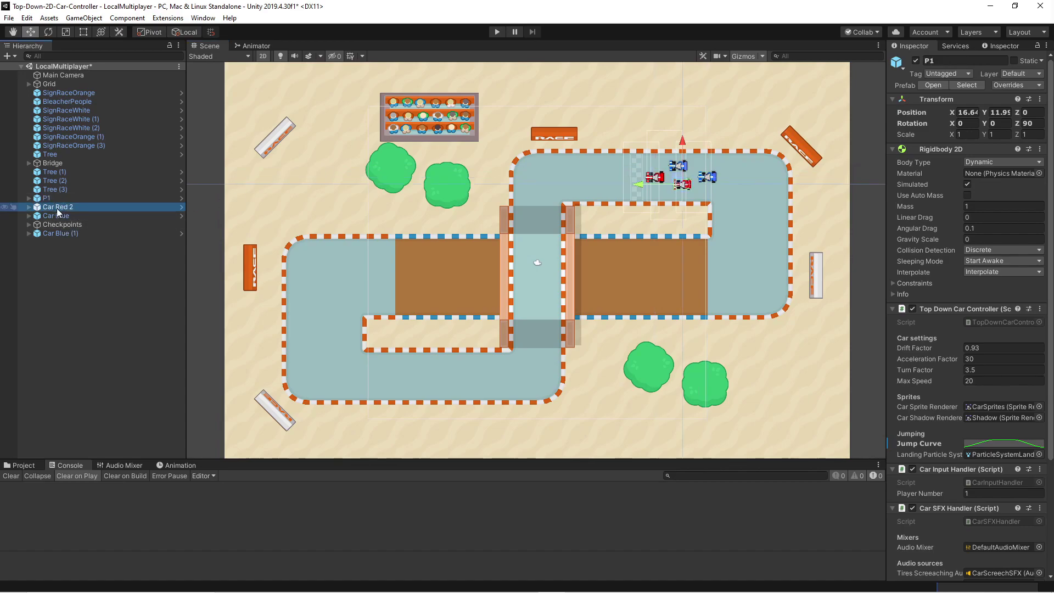
key(F2)
text(P2)
key(Return)
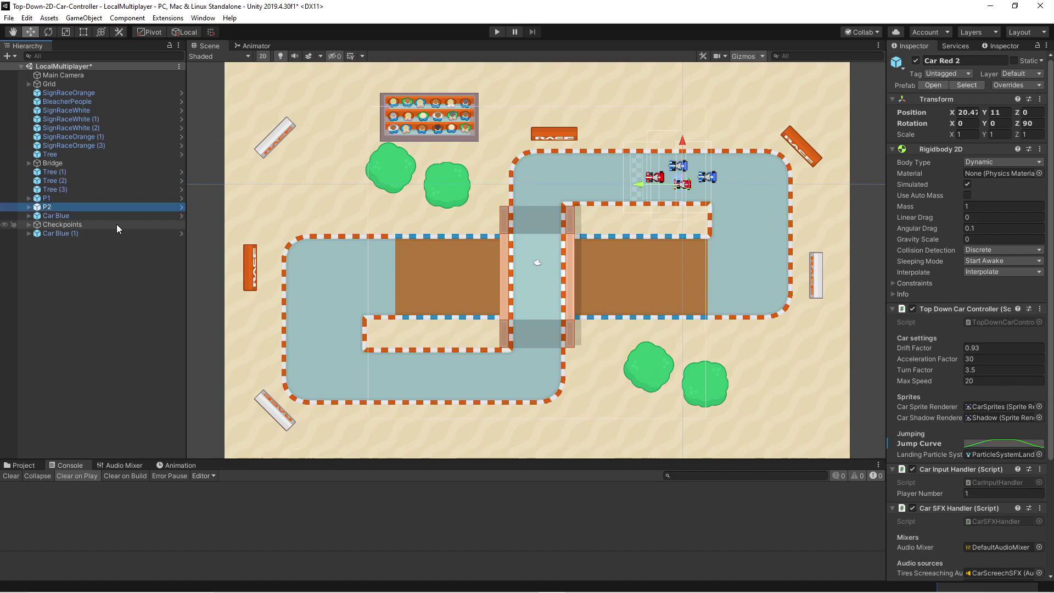
click(120, 216)
key(F2)
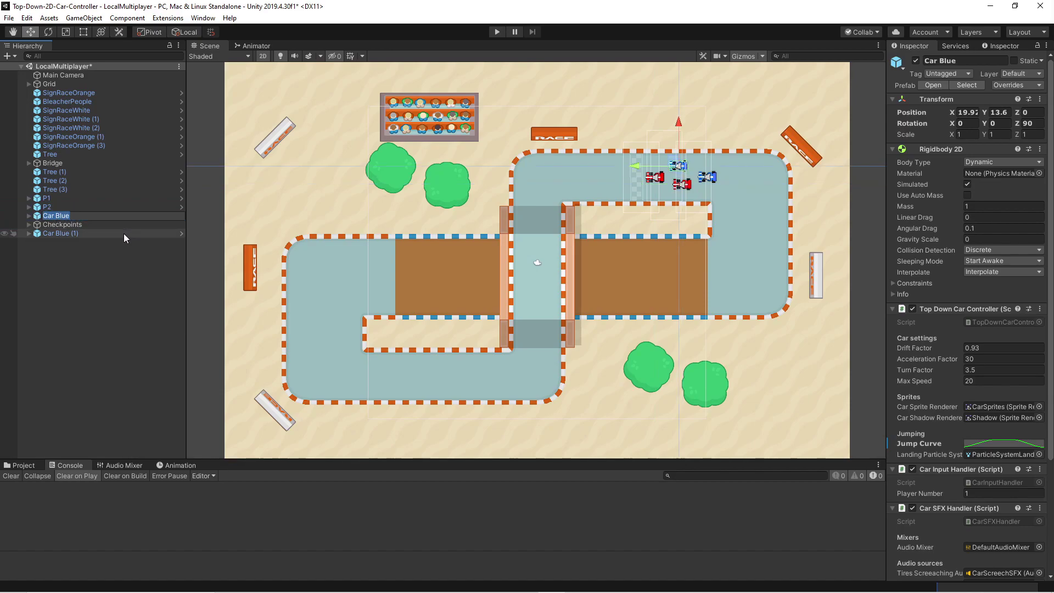
text(P3)
key(Return)
click(94, 234)
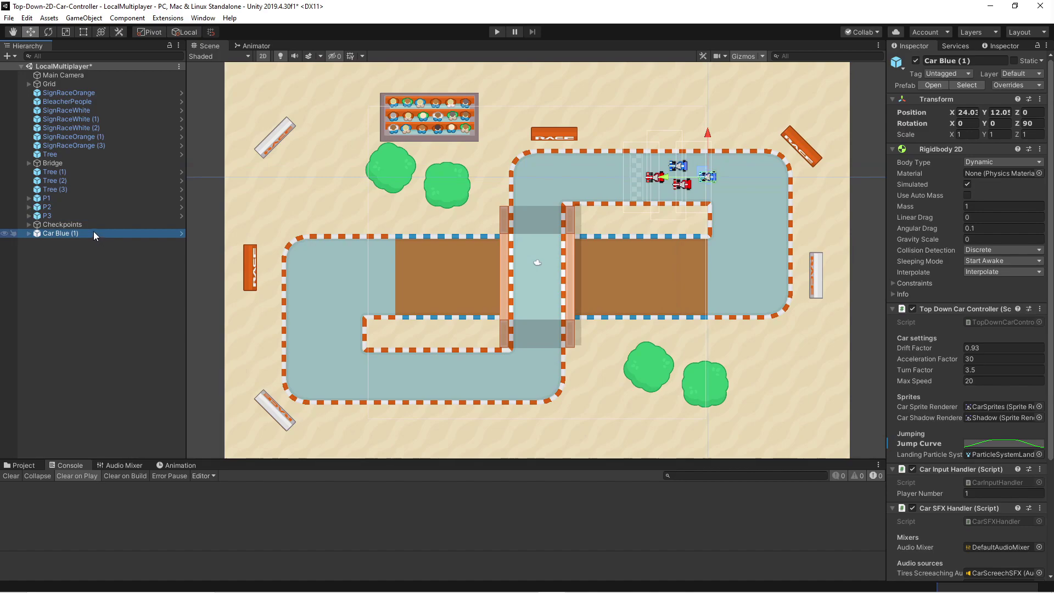
key(F2)
Name the copied car P4 and check car P1's settings
text(P4)
key(Return)
click(104, 199)
Set Player Number to 2 on P2 and 3 on P3, then edit P4's Player Number
click(90, 209)
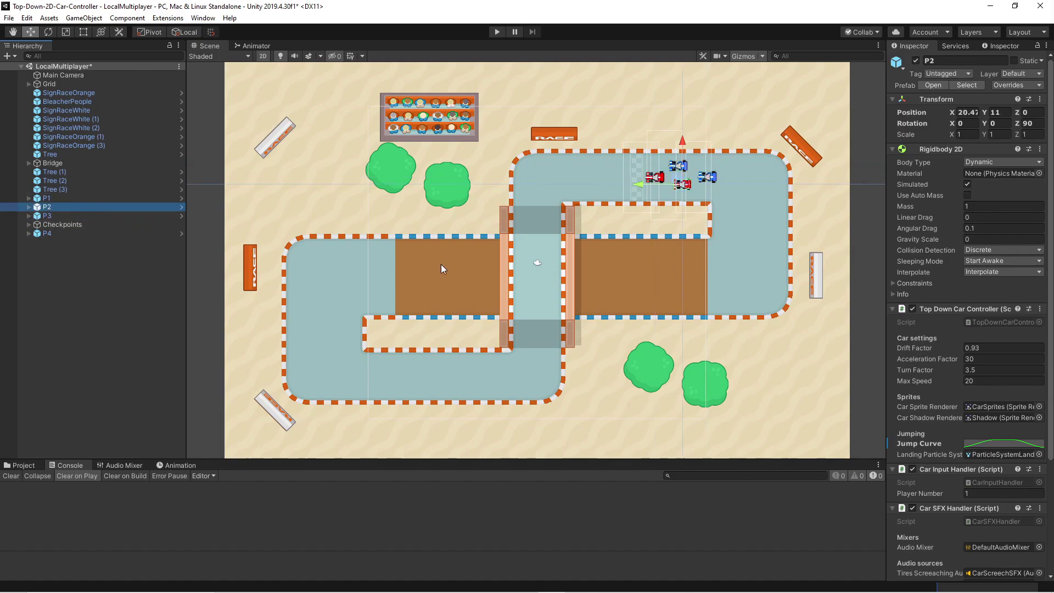
scroll(961, 358, down, 4)
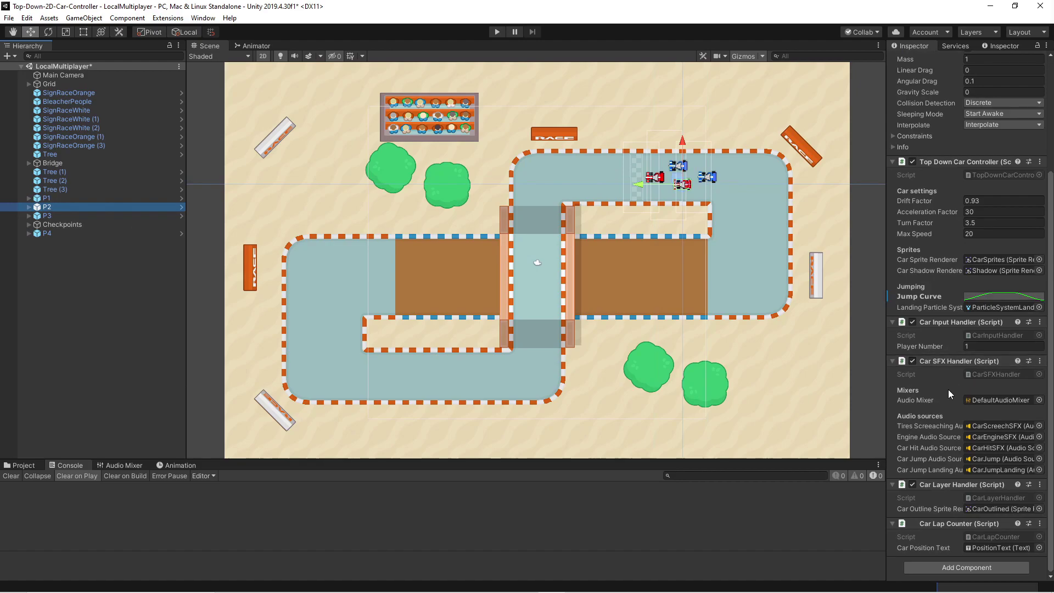
click(985, 347)
text(2)
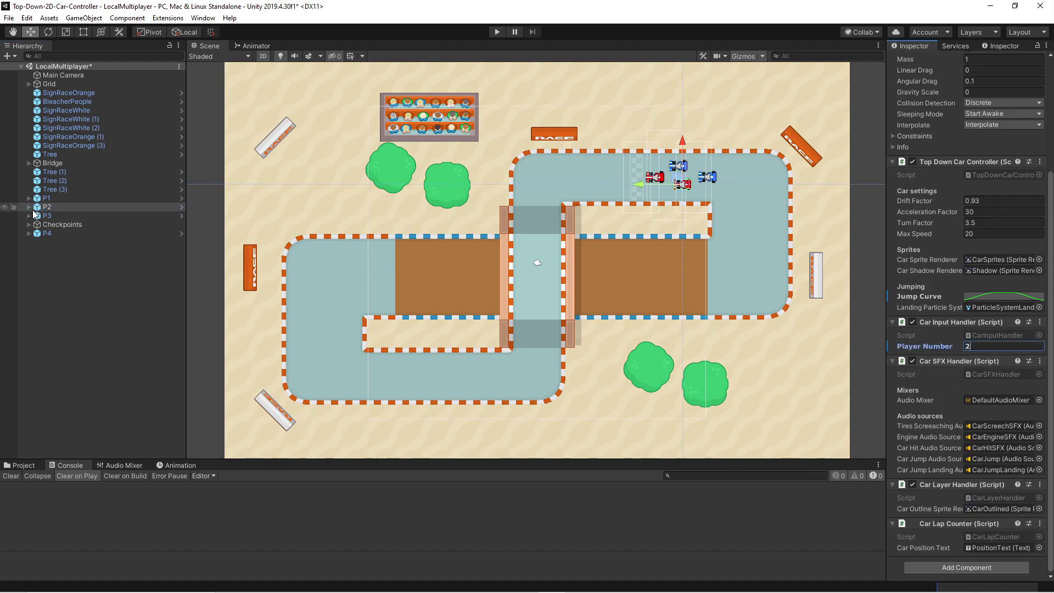
click(47, 218)
click(982, 346)
text(3)
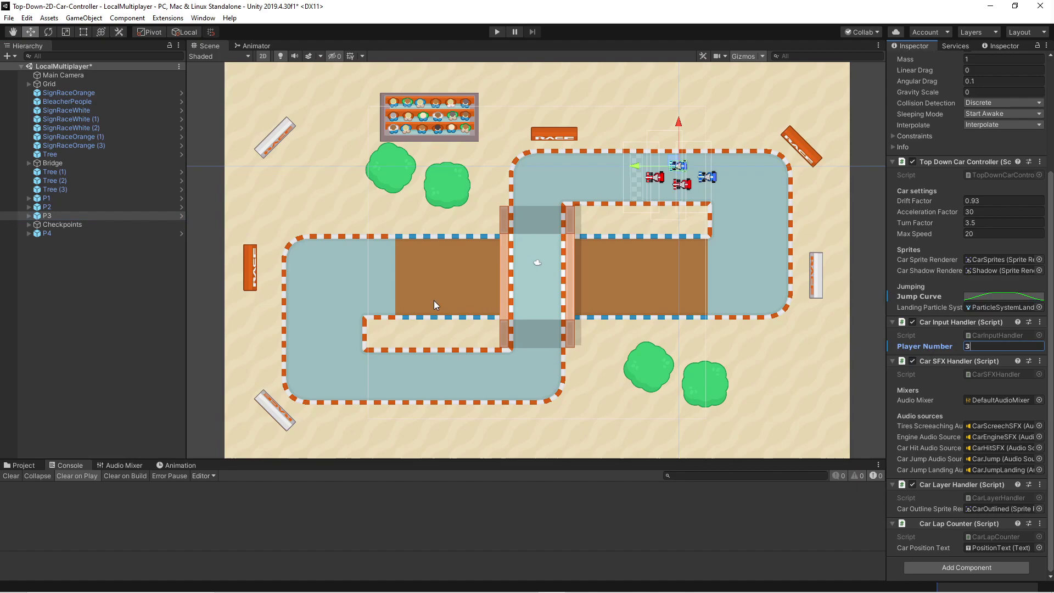
click(55, 235)
click(983, 346)
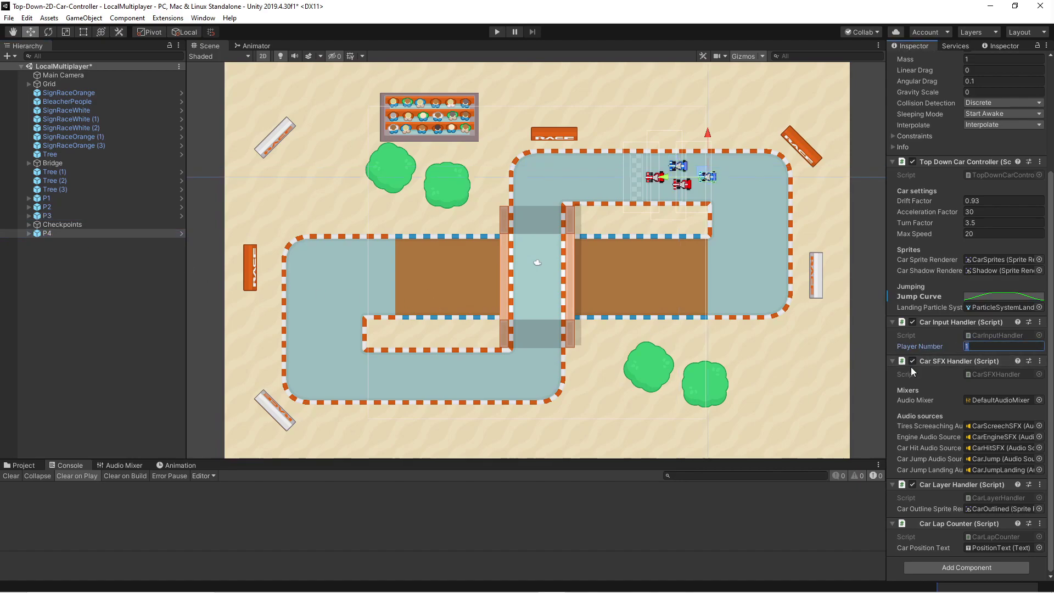
Set P4's Player Number to 4, play-test, read the missing input axis error, and stop
text(4)
click(498, 32)
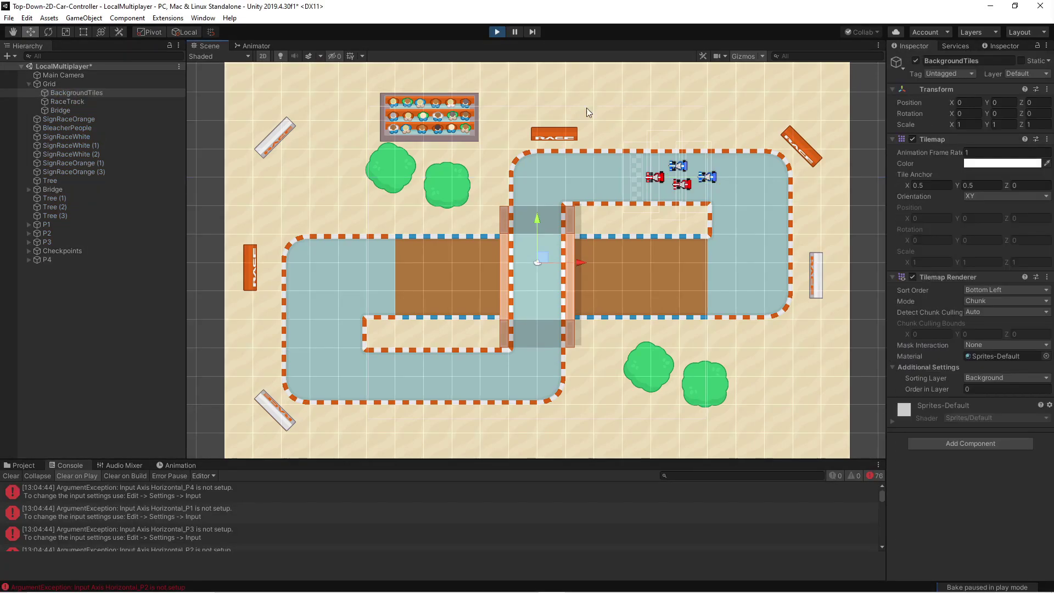
click(179, 495)
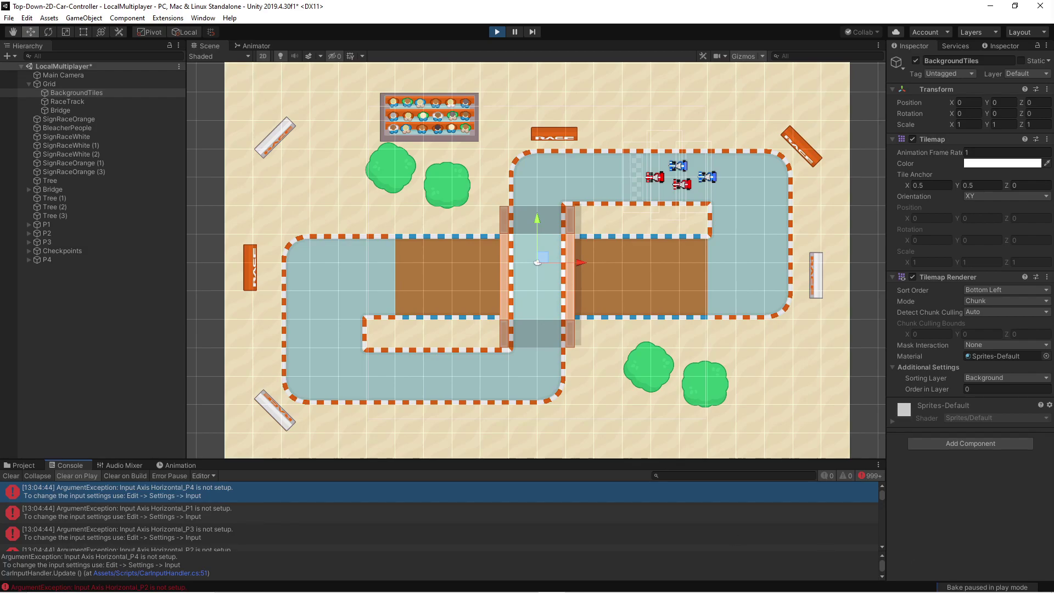
key(ctrl+p)
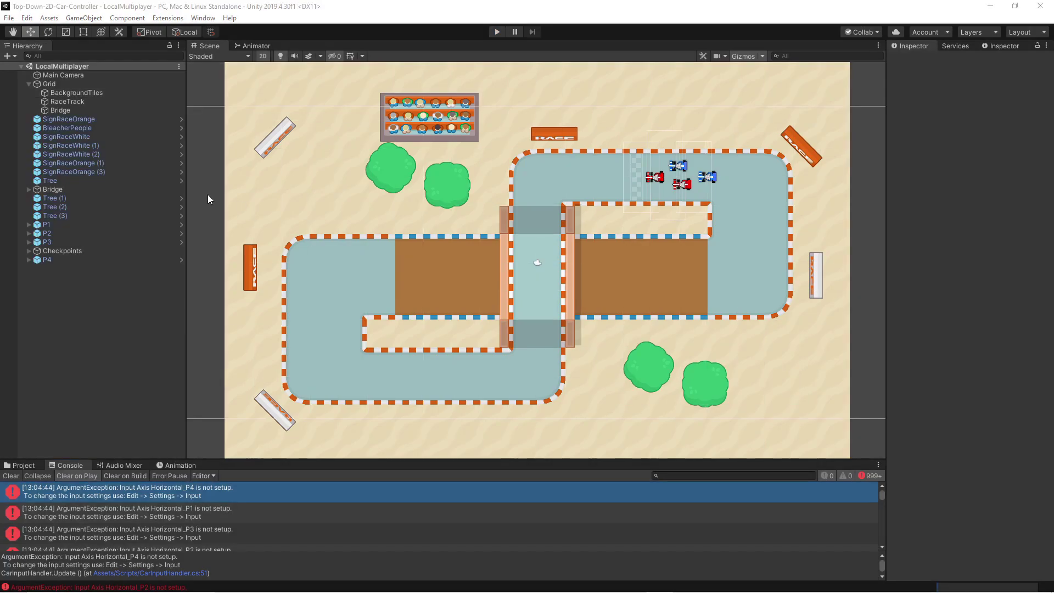
In Project Settings > Input Manager, raise Axes Size from 18 to 19
click(27, 18)
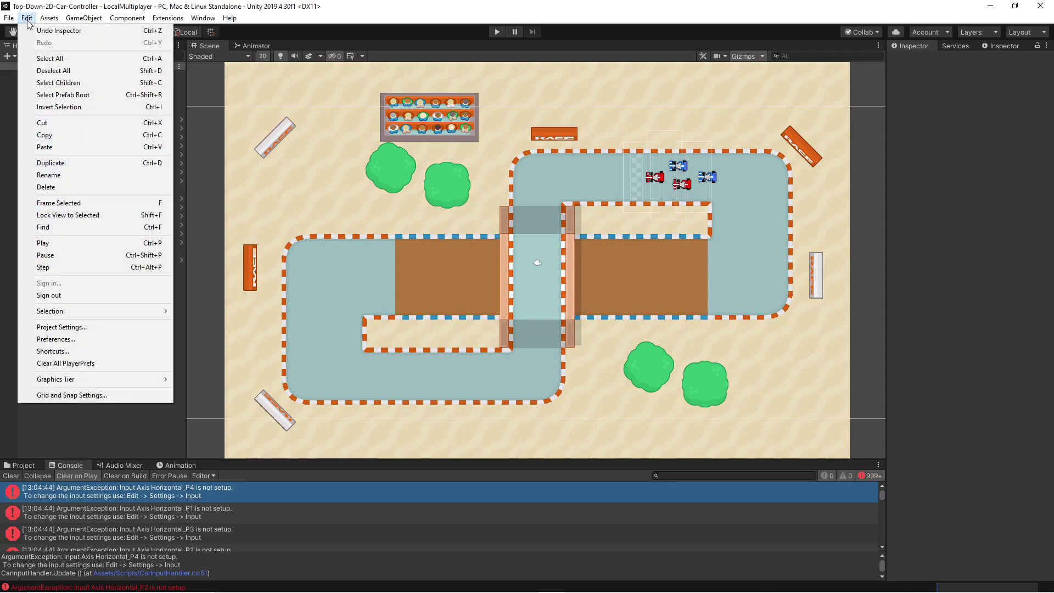
click(93, 327)
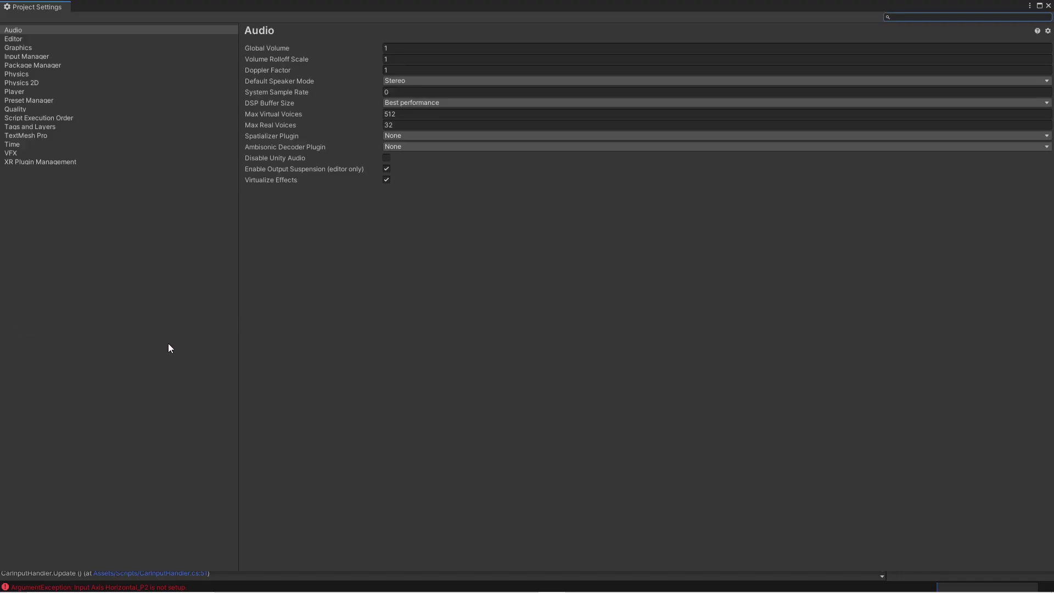
click(19, 57)
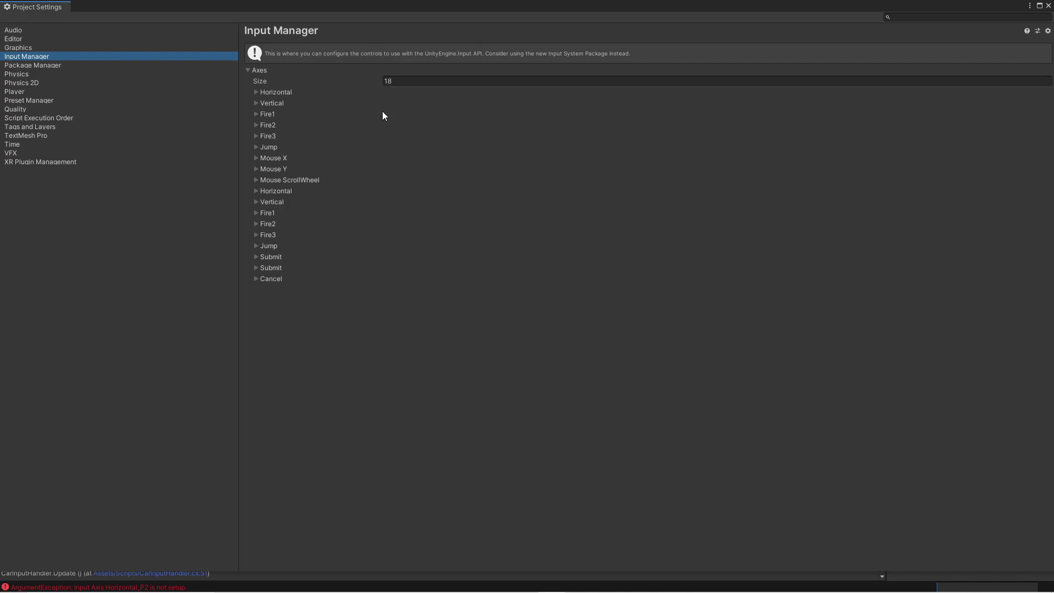
click(394, 82)
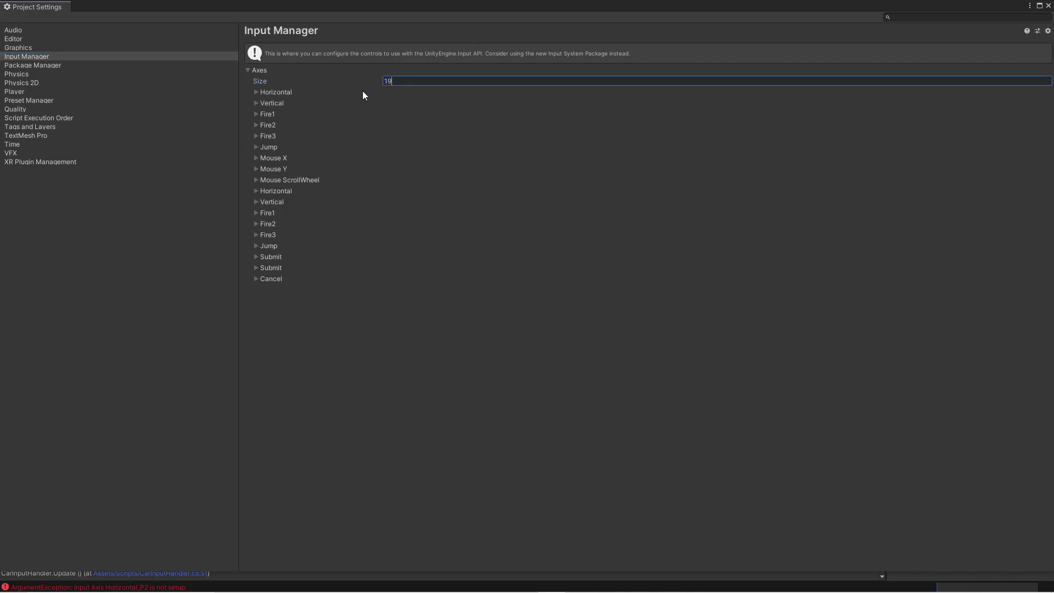
key(Return)
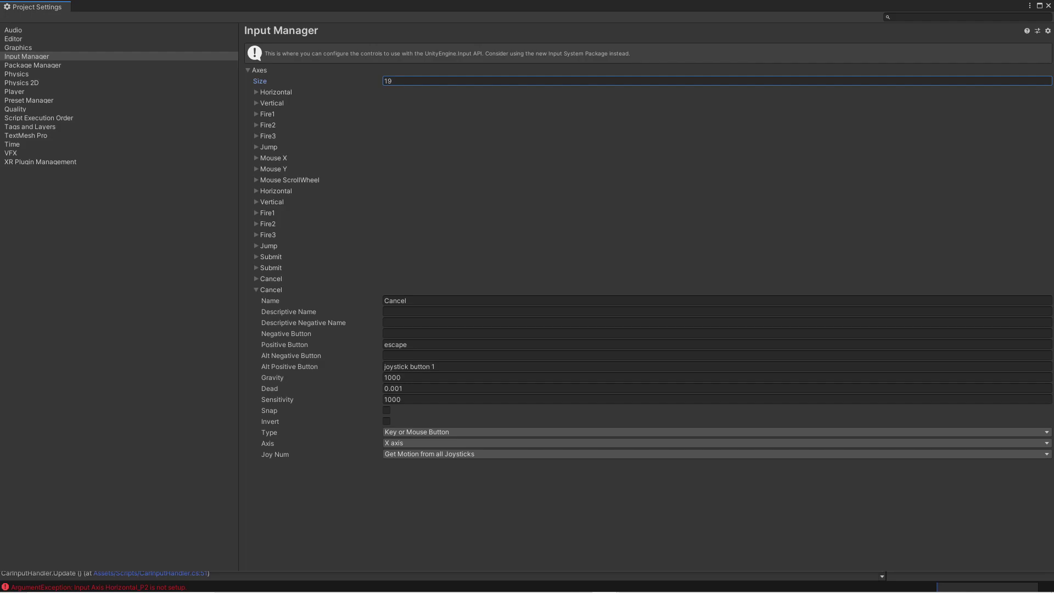
Rename the new Cancel copy to Horizontal_P1 with descriptive name 'Keyboard steer'
click(404, 301)
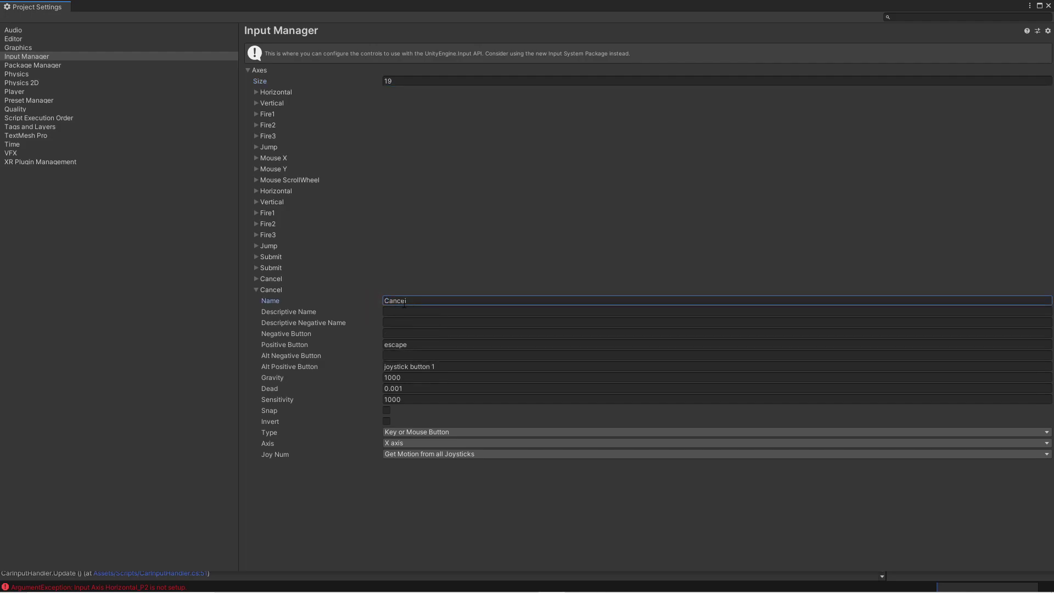
key(ctrl+a)
text(Horizontal_P1)
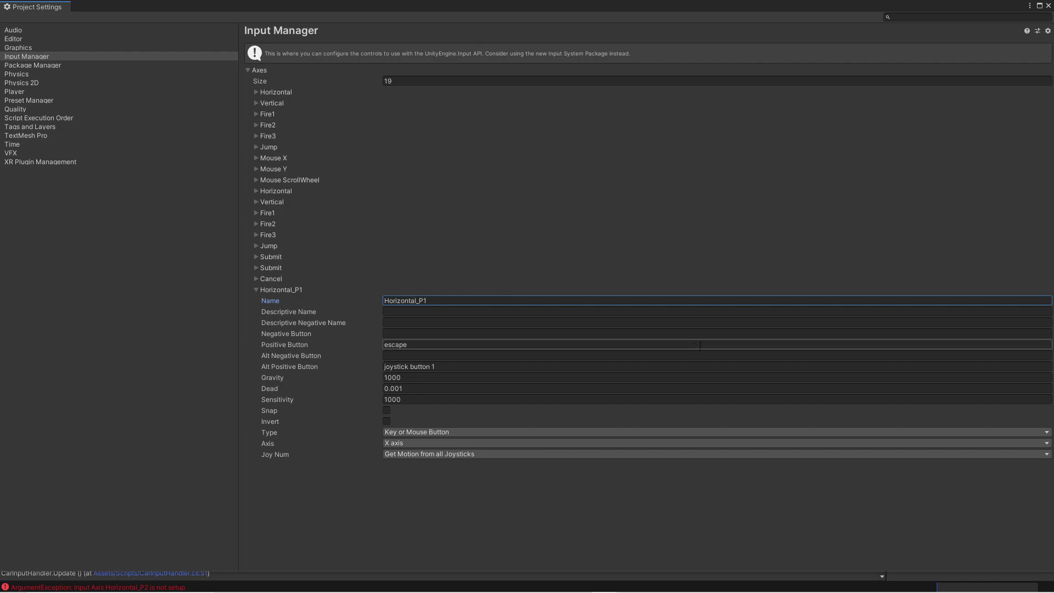
click(410, 312)
text(Keyboard steer)
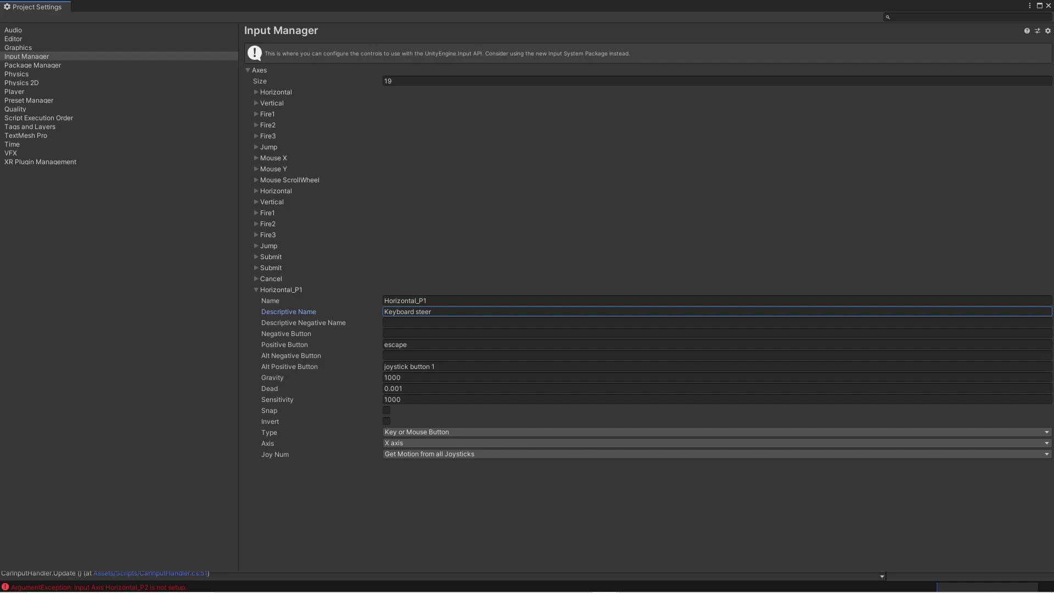
Bind Positive Button to right, Negative Button to left, and clear Alt Positive Button
click(413, 346)
text(right)
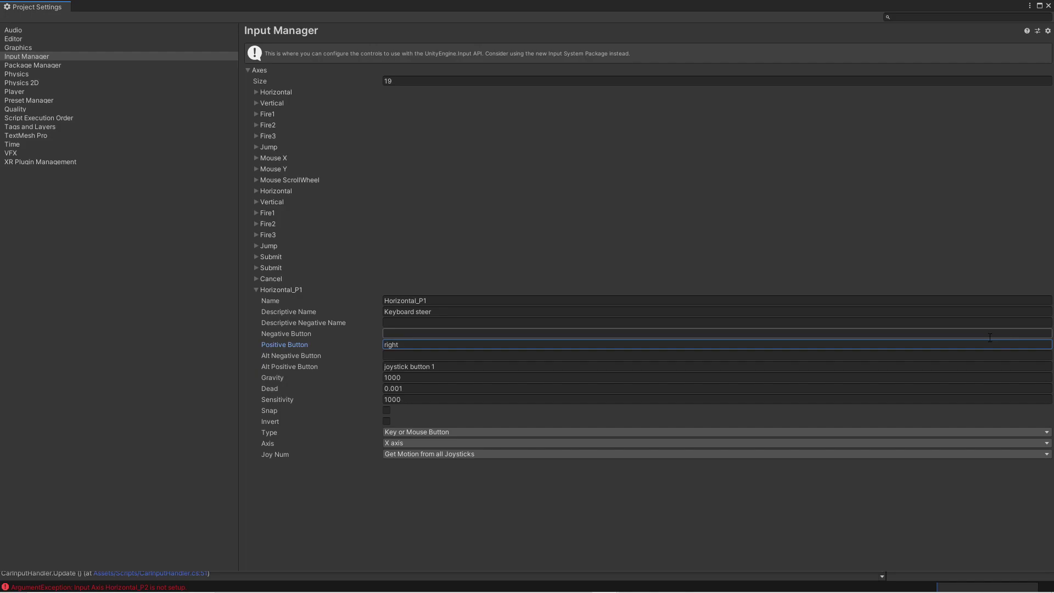
click(387, 333)
text(left)
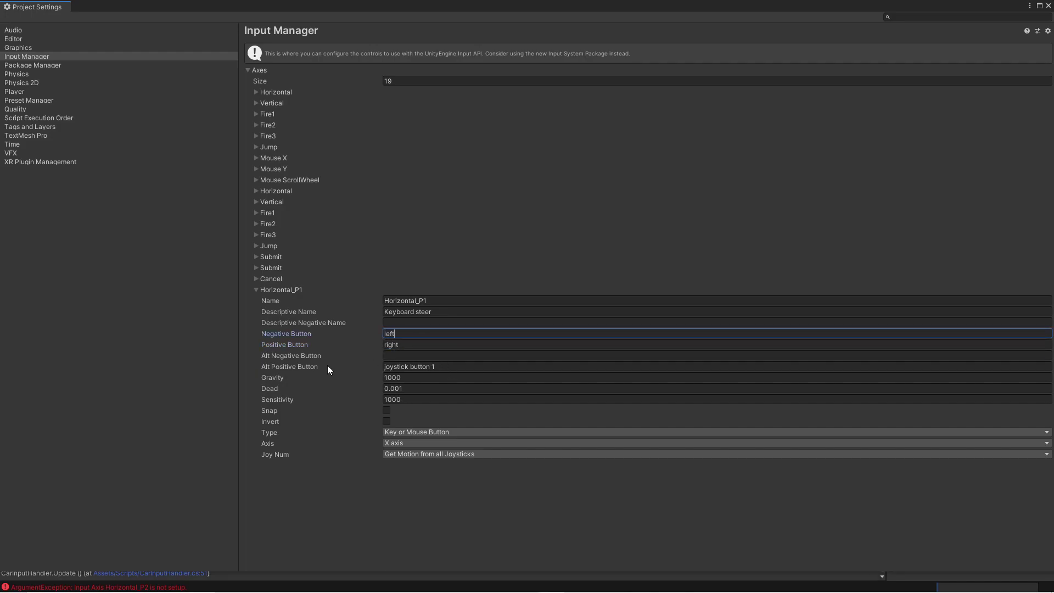
click(447, 366)
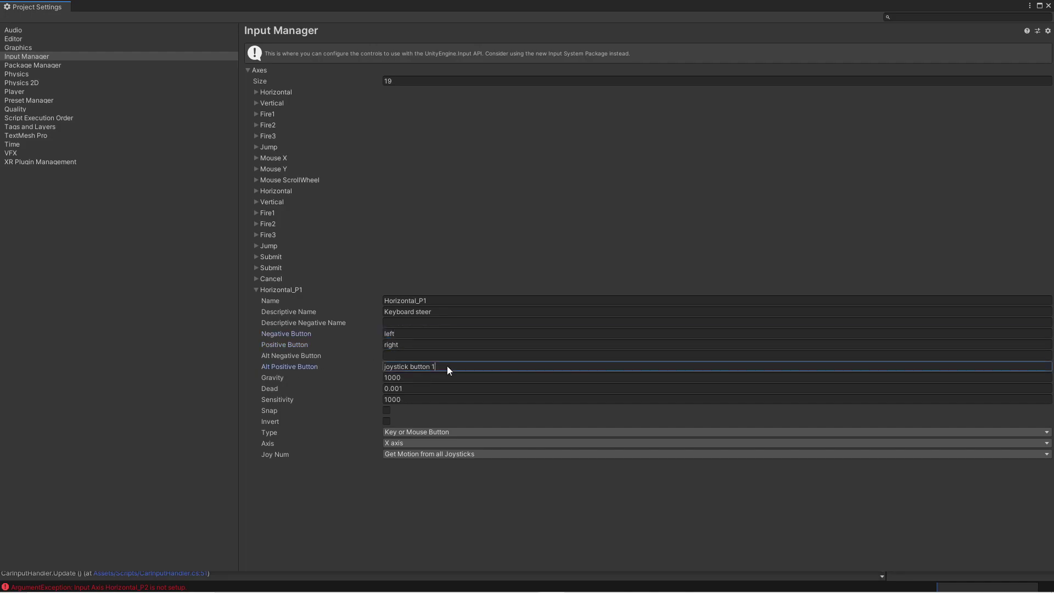
key(BackSpace)
Raise Axes Size to 20 and expand the newly copied axis
click(361, 78)
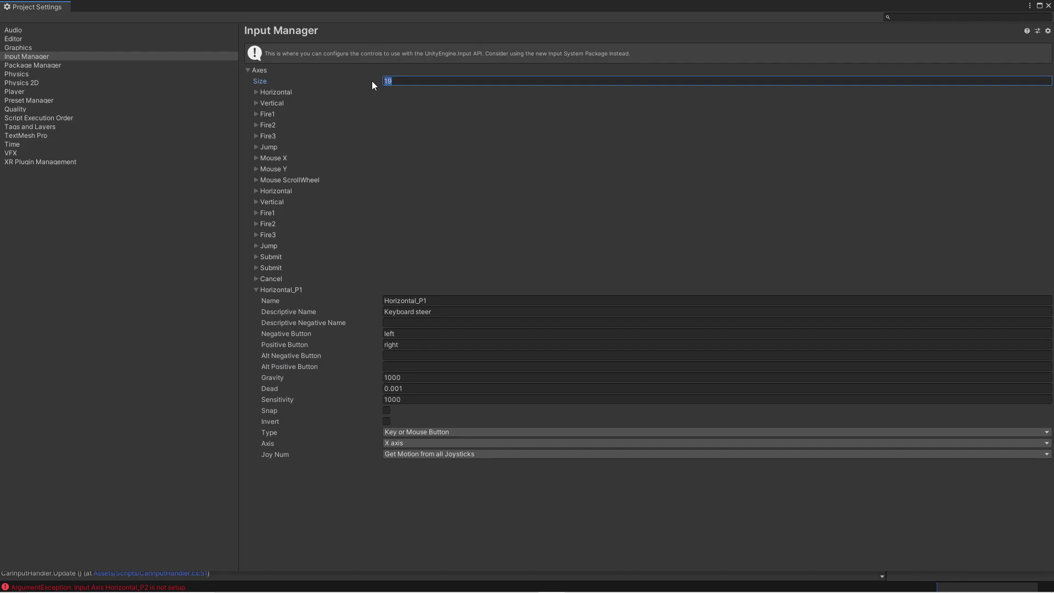
text(20)
key(Return)
click(255, 466)
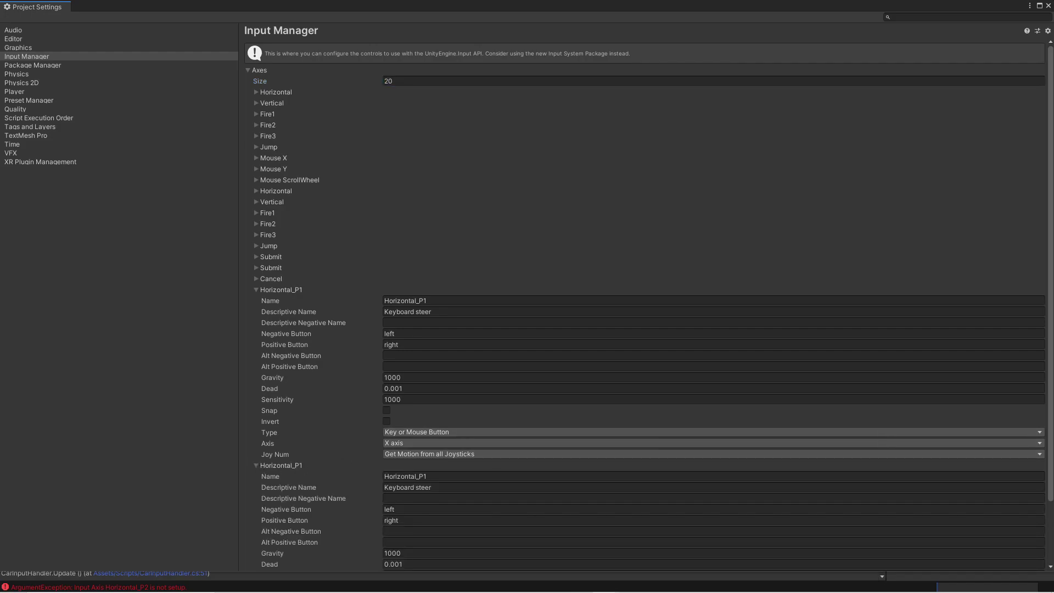
scroll(459, 460, down, 3)
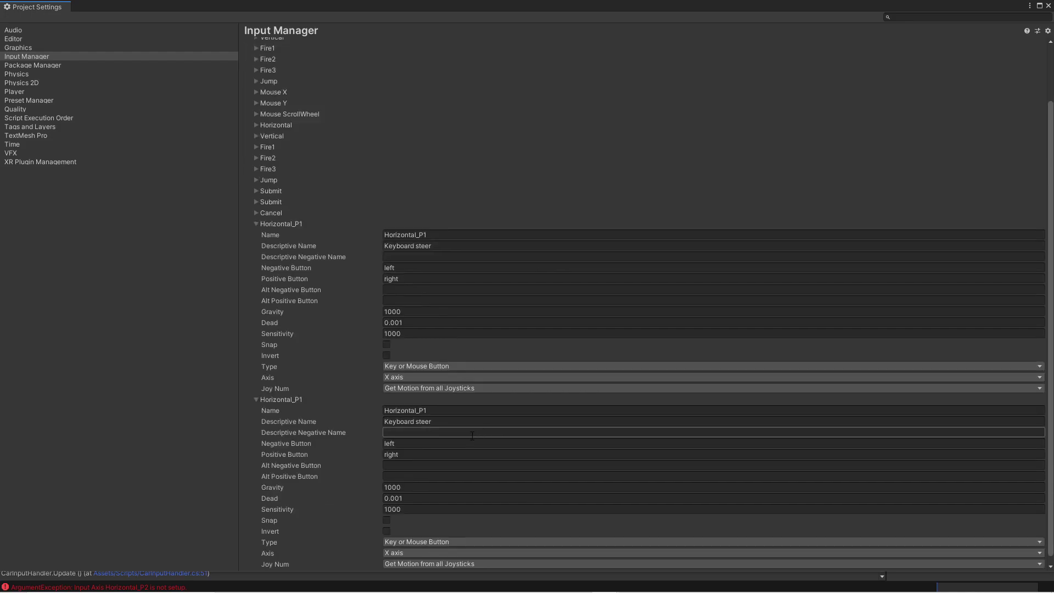
Rename the copy Vertical_P1 with description 'Keyboard + Gamepad accelerate brake'
click(325, 411)
drag(436, 408, 353, 409)
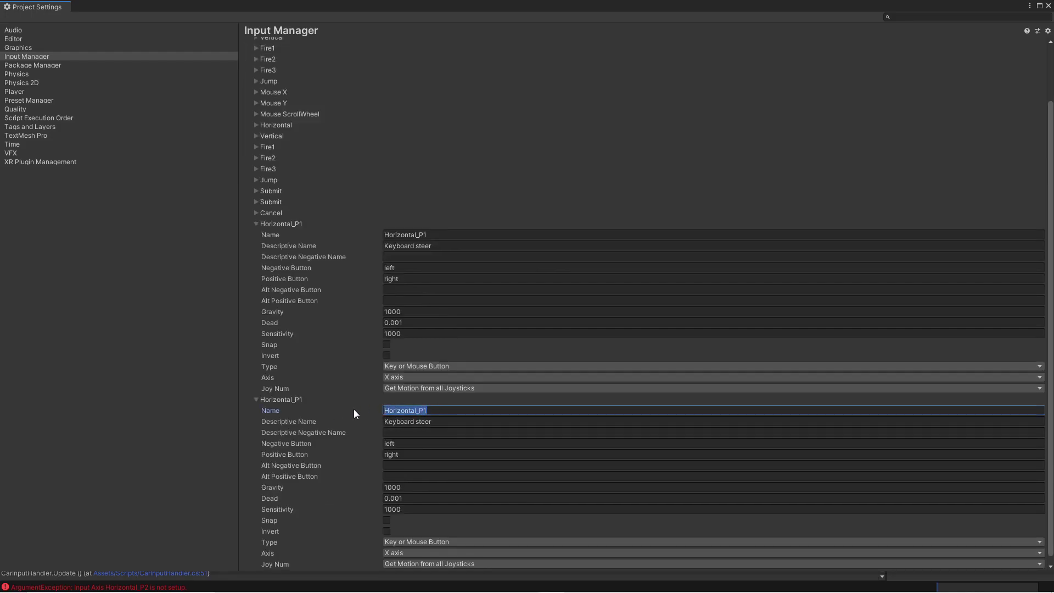
text(Vertical_P1)
key(Tab)
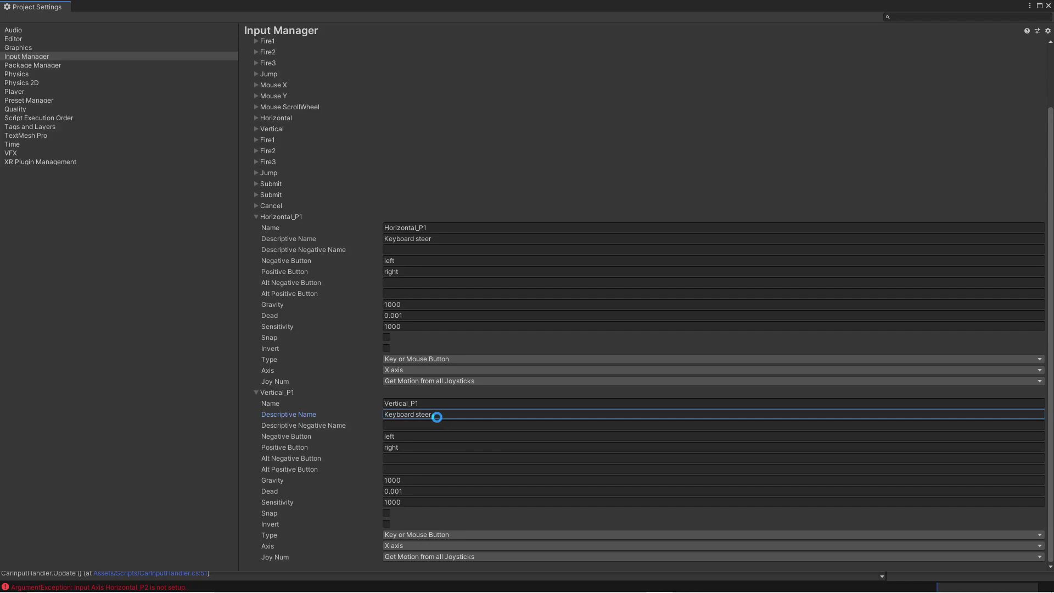
drag(434, 415, 375, 414)
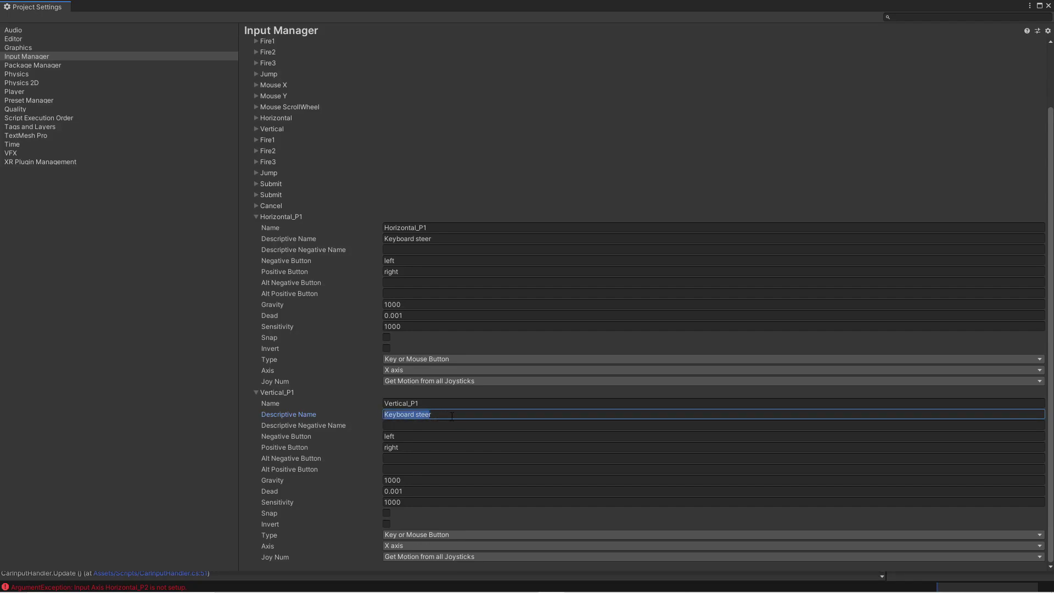
text(Keyboard + Gamepad accelerate braker)
key(BackSpace)
Bind down/up as negative/positive keys, with joystick 1 buttons 1 and 0 as alternates
click(395, 438)
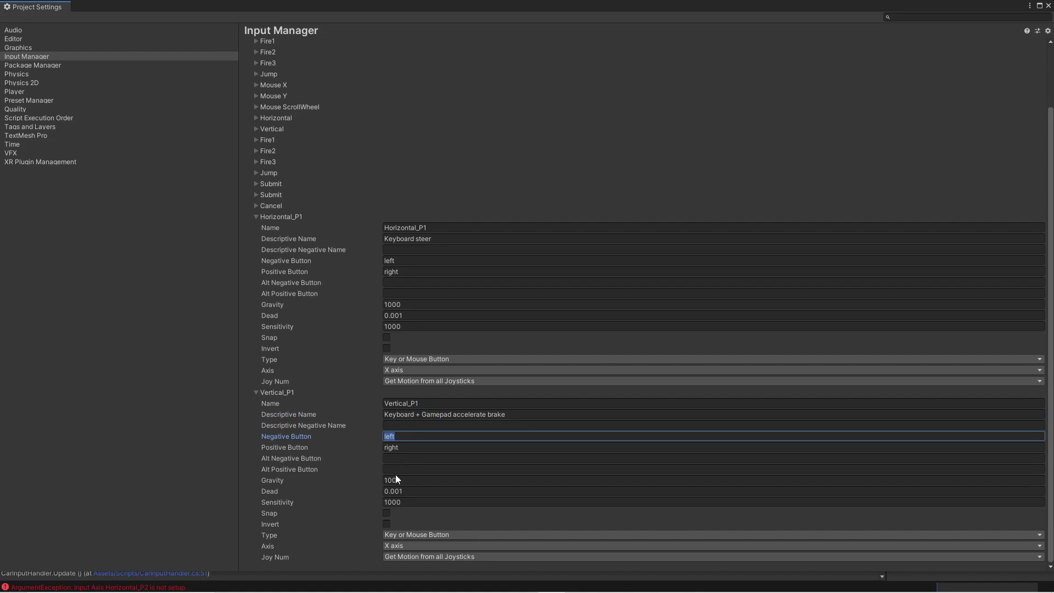
text(down)
click(418, 451)
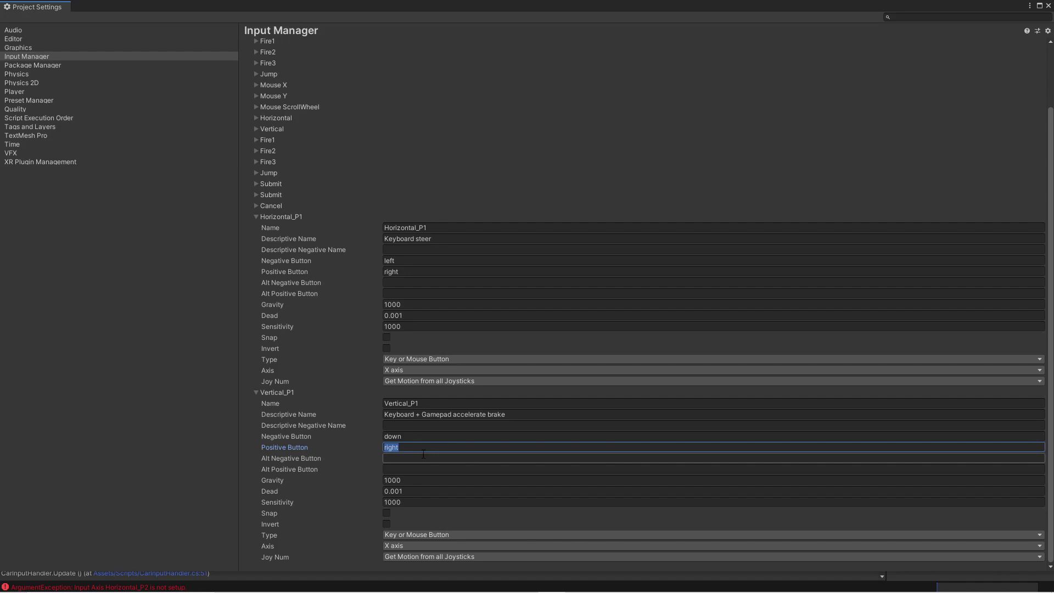
text(up)
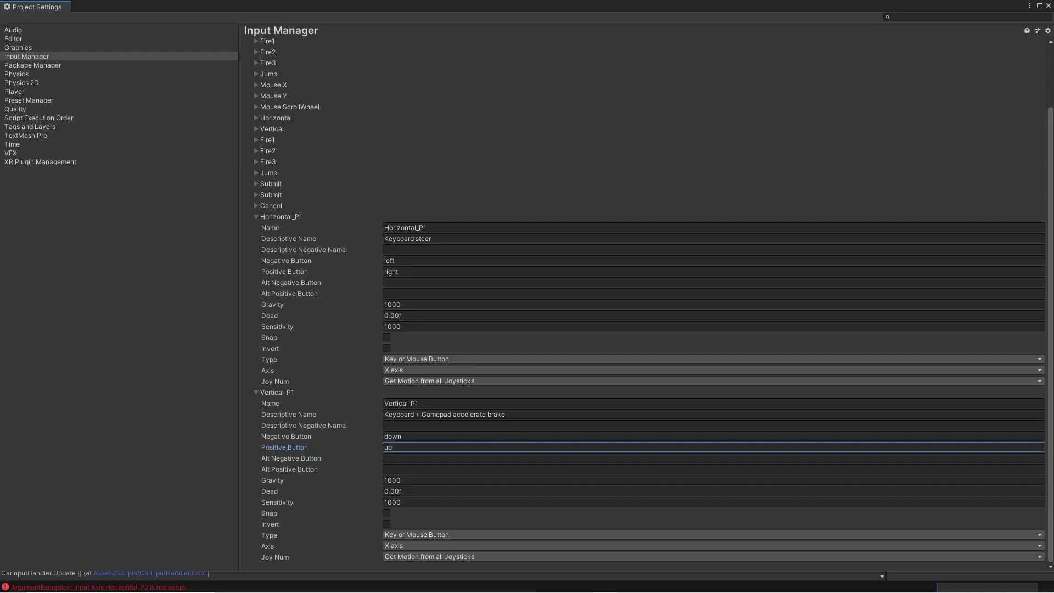
click(434, 458)
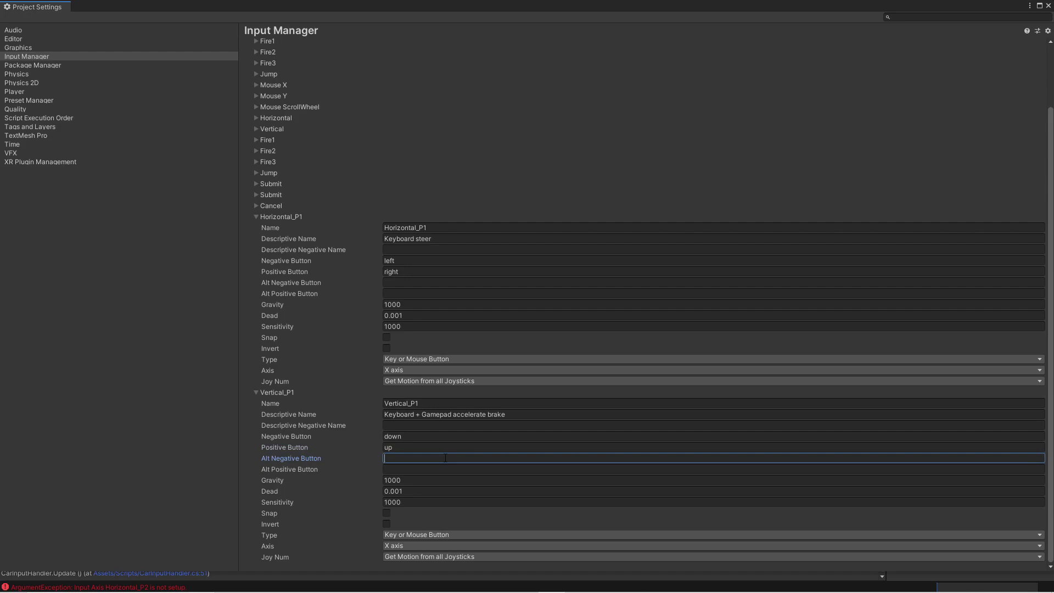
text(joystick 1 button 1)
click(429, 470)
text(joystick 1 button)
text(0)
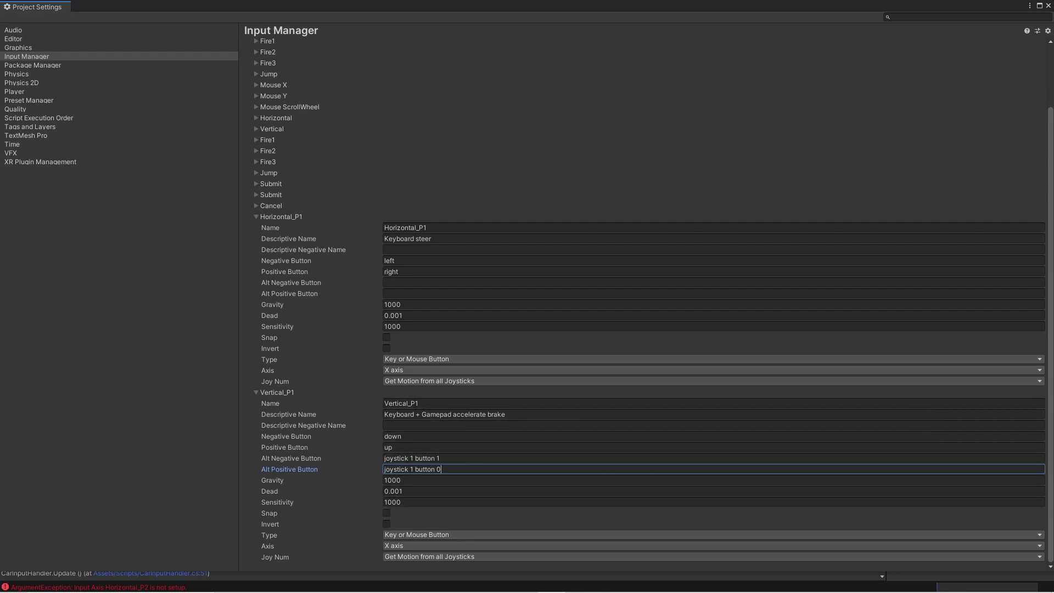
scroll(1008, 104, up, 3)
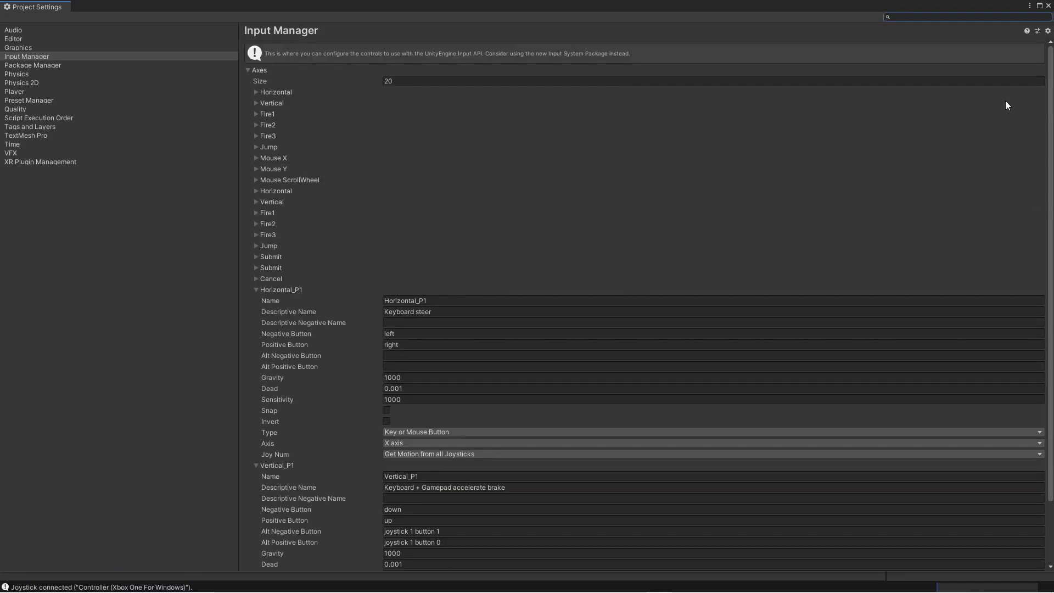
click(1049, 6)
click(500, 30)
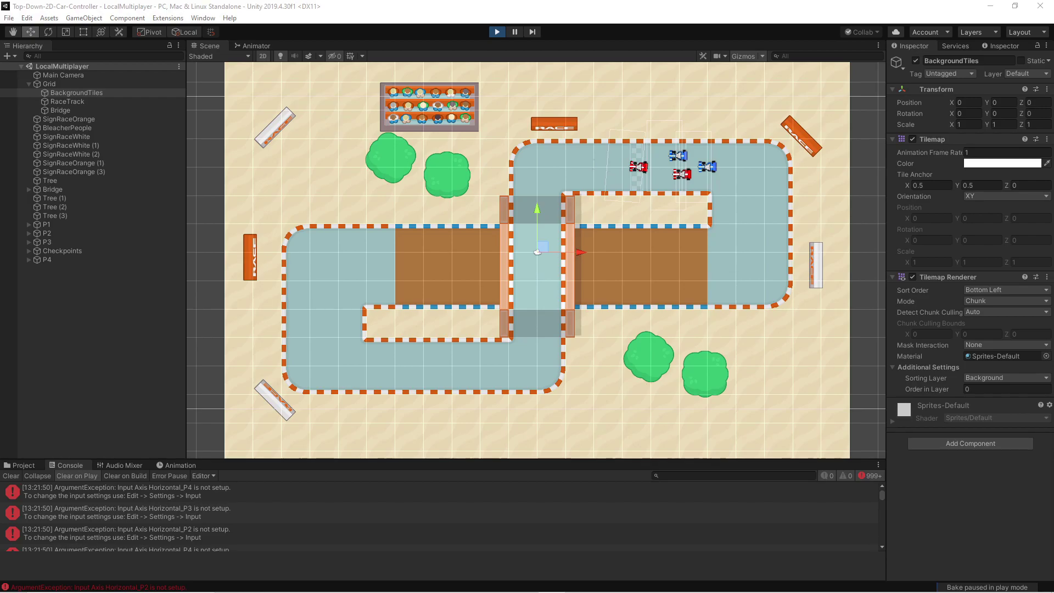
click(497, 32)
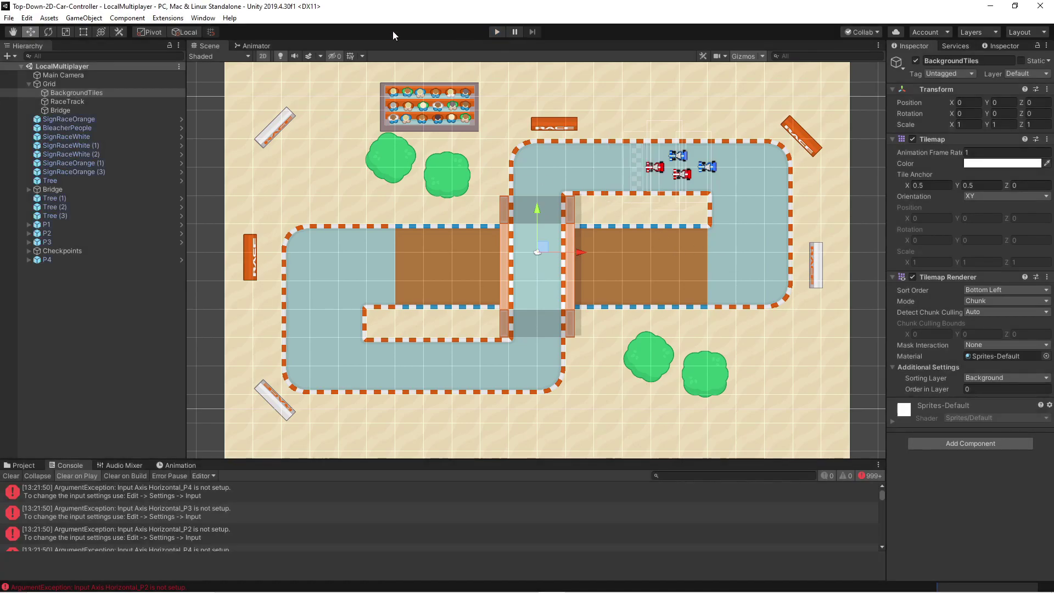
click(27, 18)
Review the 26 Input Manager axes down to Vertical_P4, checking the P2–P4 Horizontal and Vertical entries
click(49, 329)
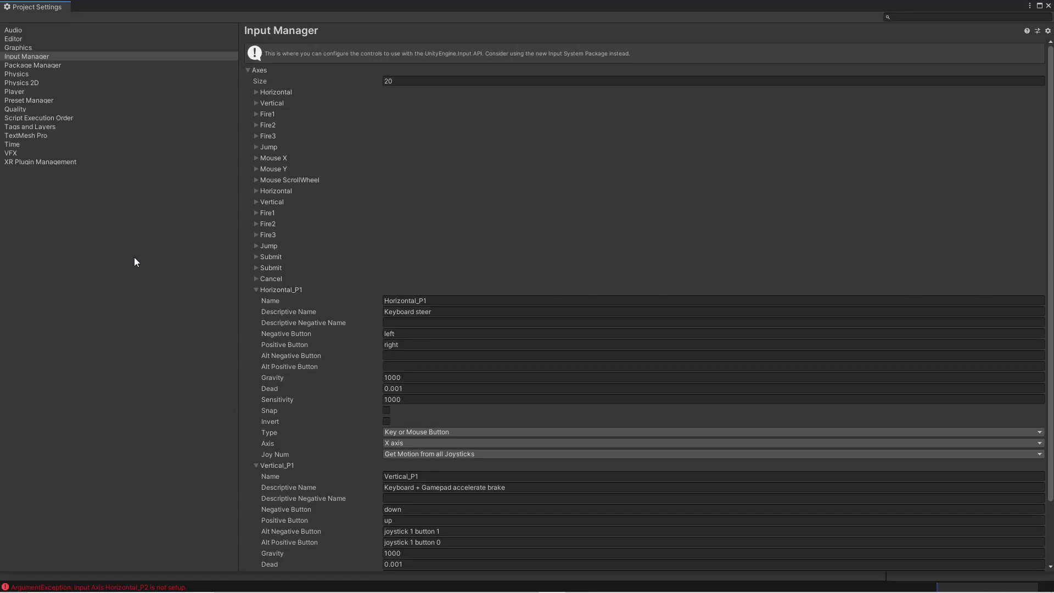
scroll(642, 302, down, 3)
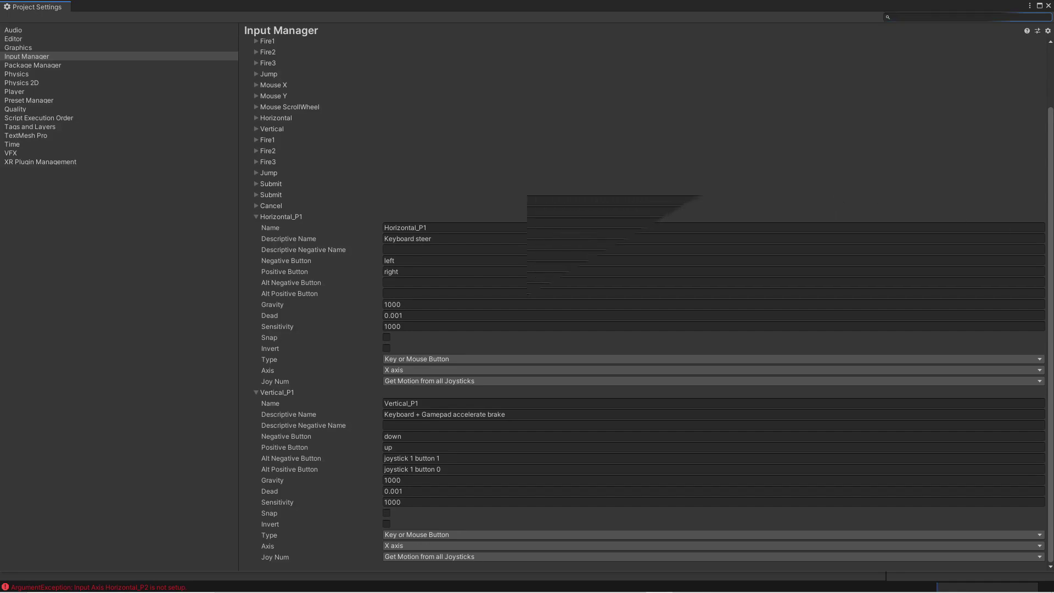
scroll(641, 190, down, 1)
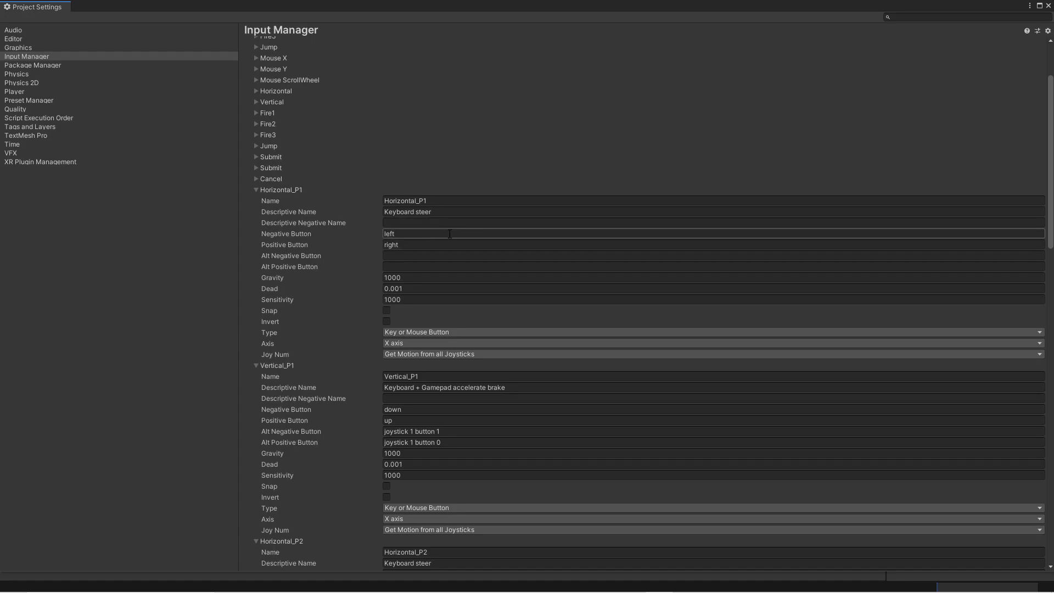
scroll(453, 246, down, 3)
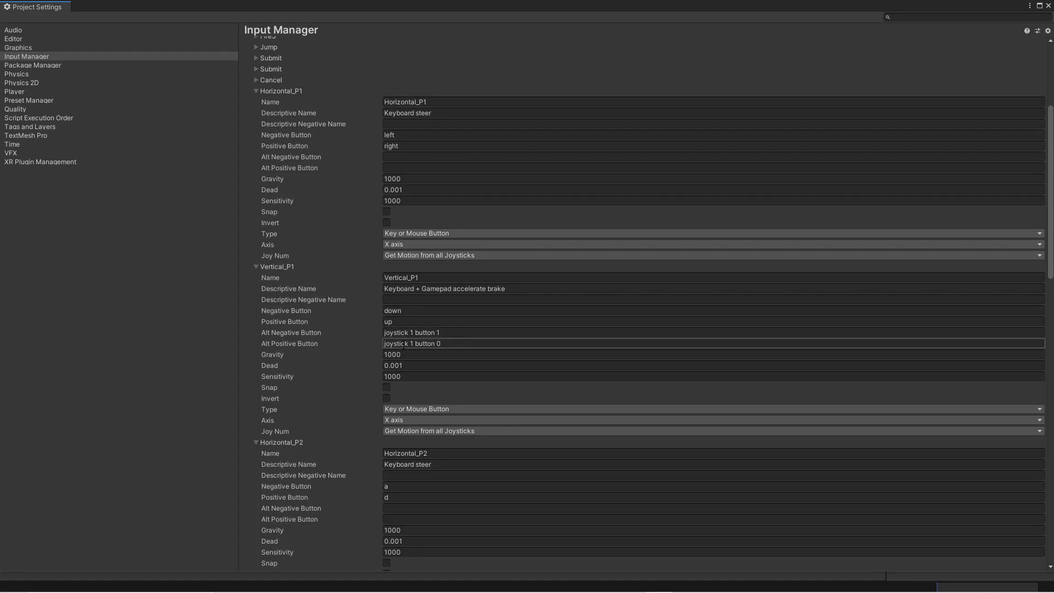
scroll(467, 346, down, 5)
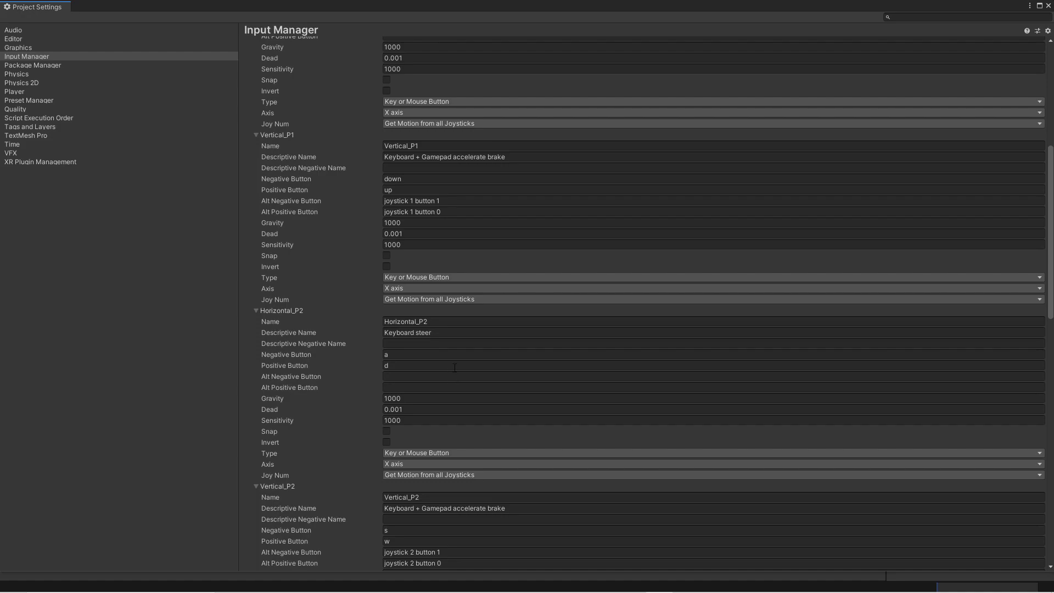
scroll(456, 364, down, 5)
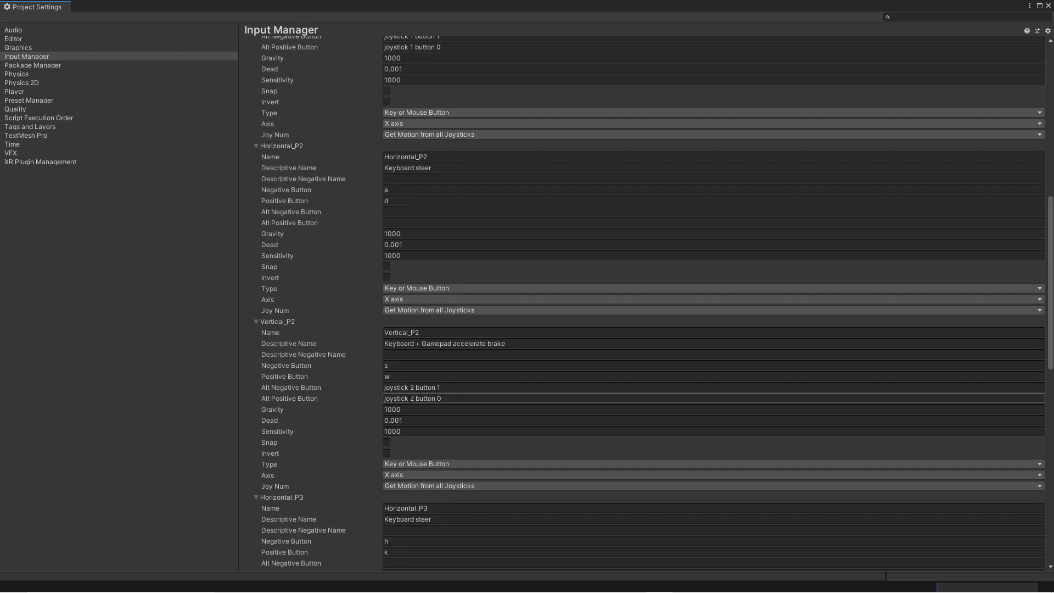
scroll(498, 405, down, 6)
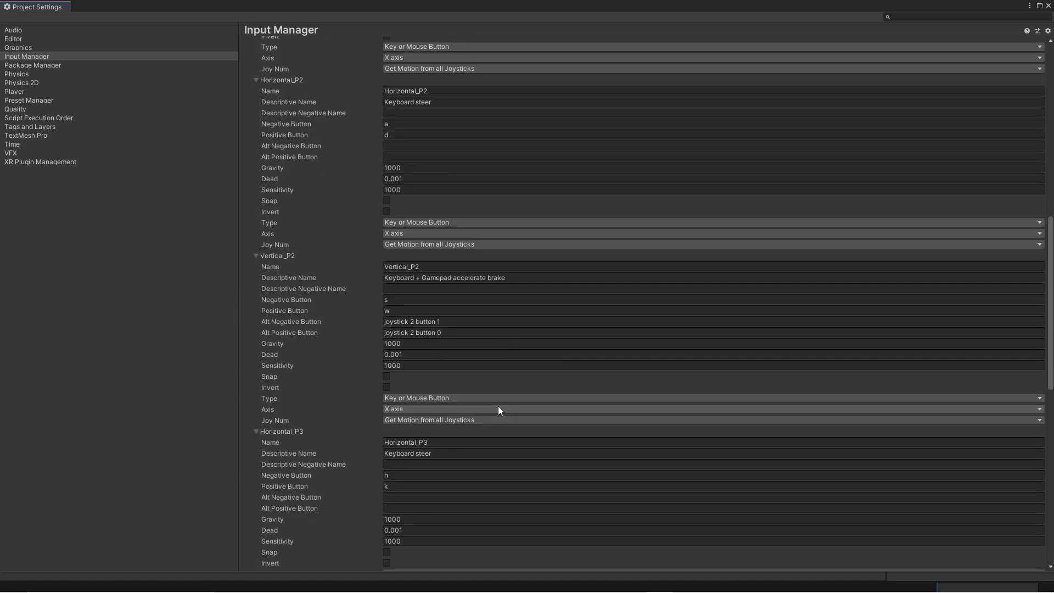
scroll(502, 389, down, 9)
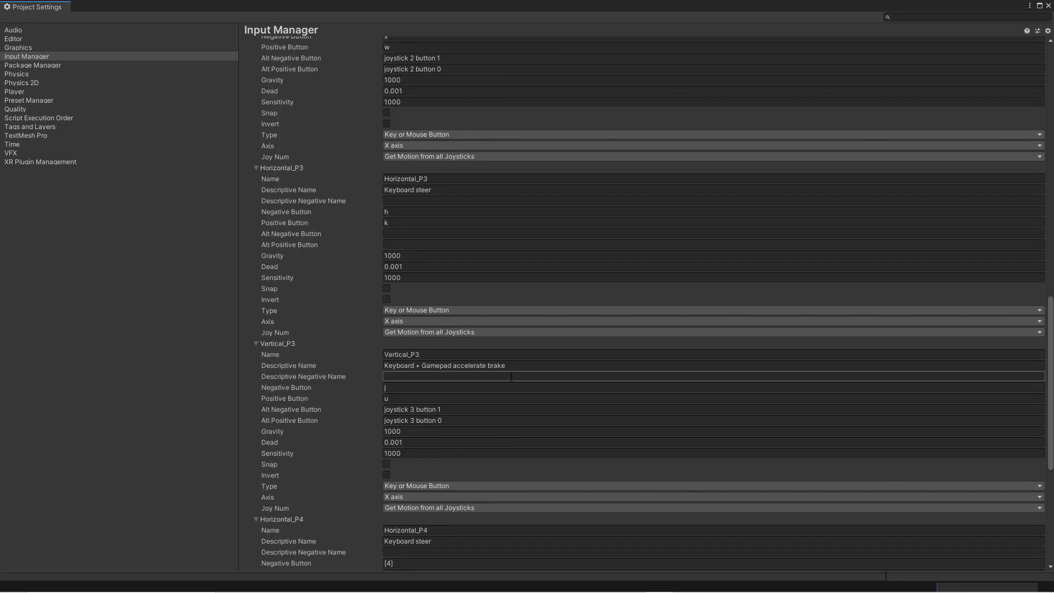
scroll(508, 382, down, 4)
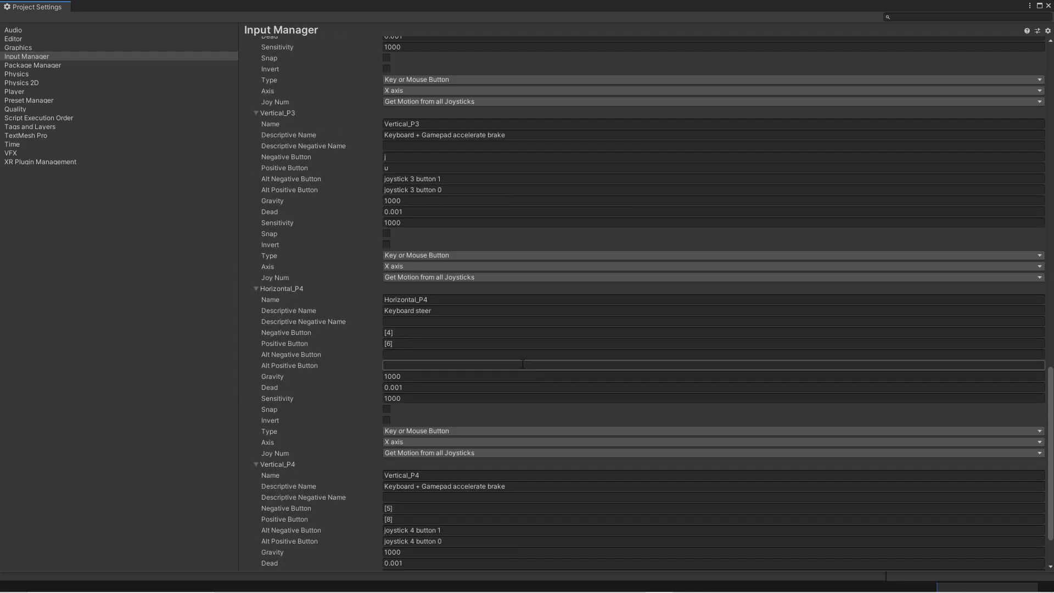
scroll(520, 384, down, 1)
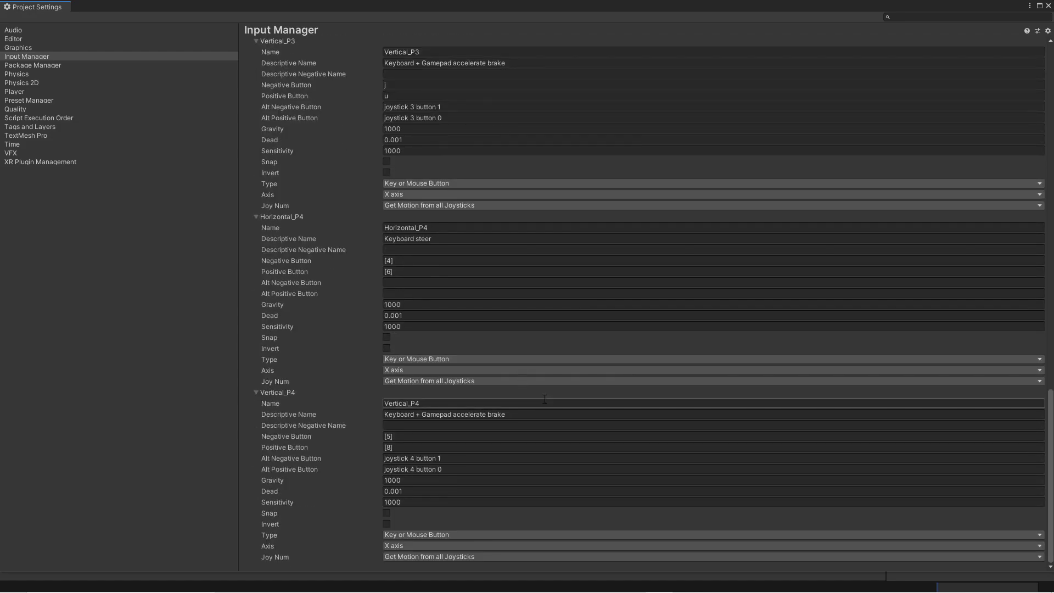
click(560, 416)
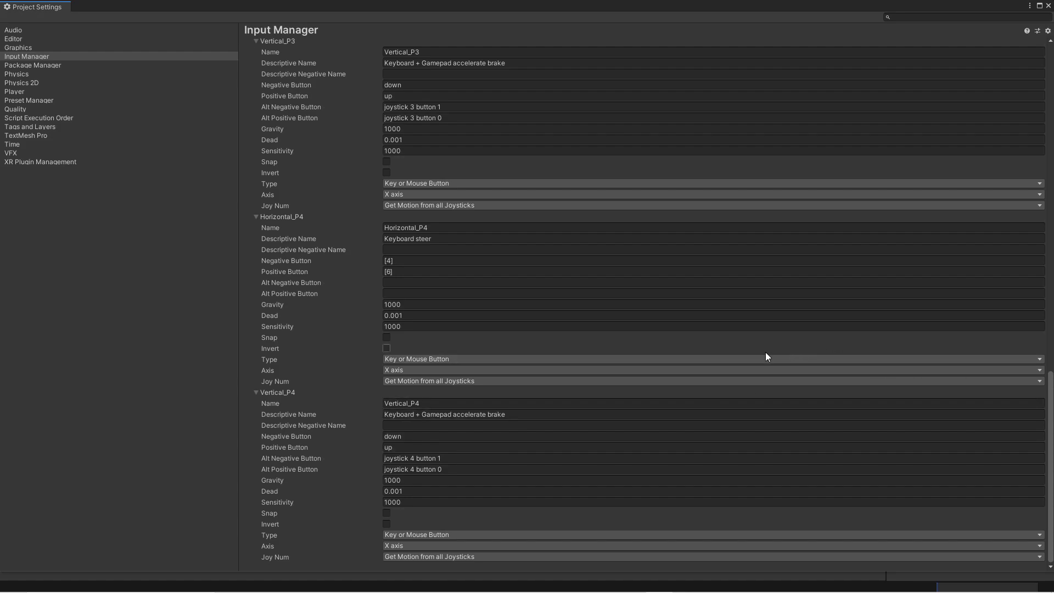
scroll(764, 352, up, 10)
Collapse the expanded P1–P4 Horizontal and Vertical axis foldouts
scroll(521, 361, up, 10)
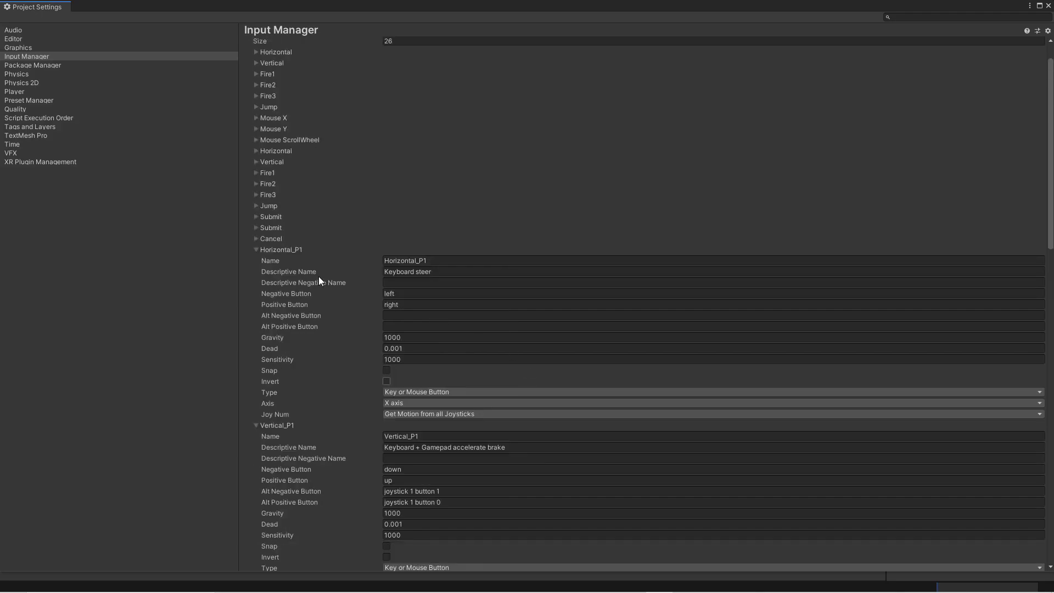
click(275, 251)
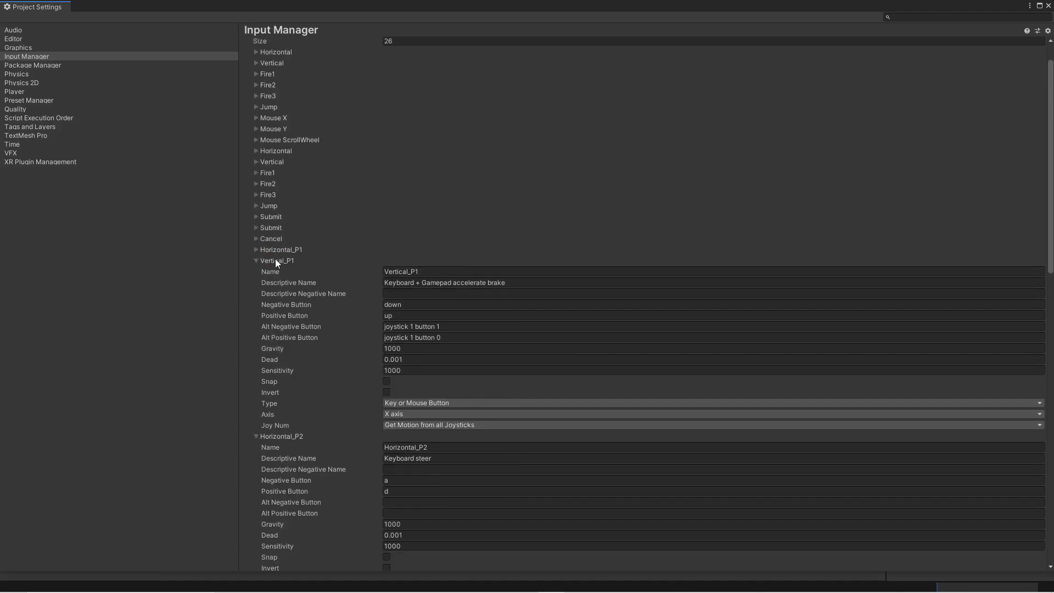
click(275, 260)
click(275, 272)
click(275, 284)
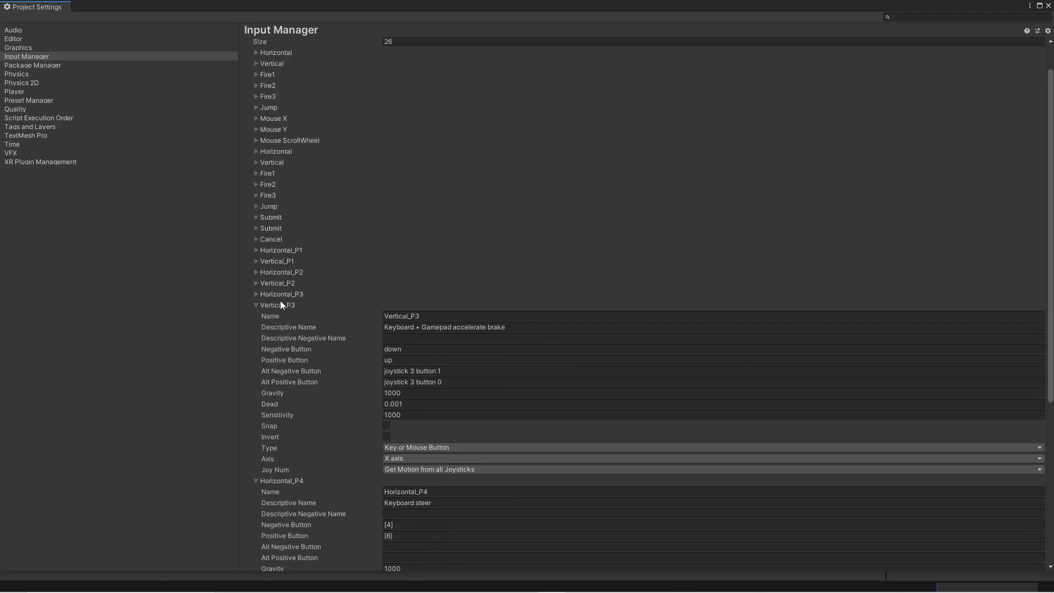
click(280, 305)
click(278, 318)
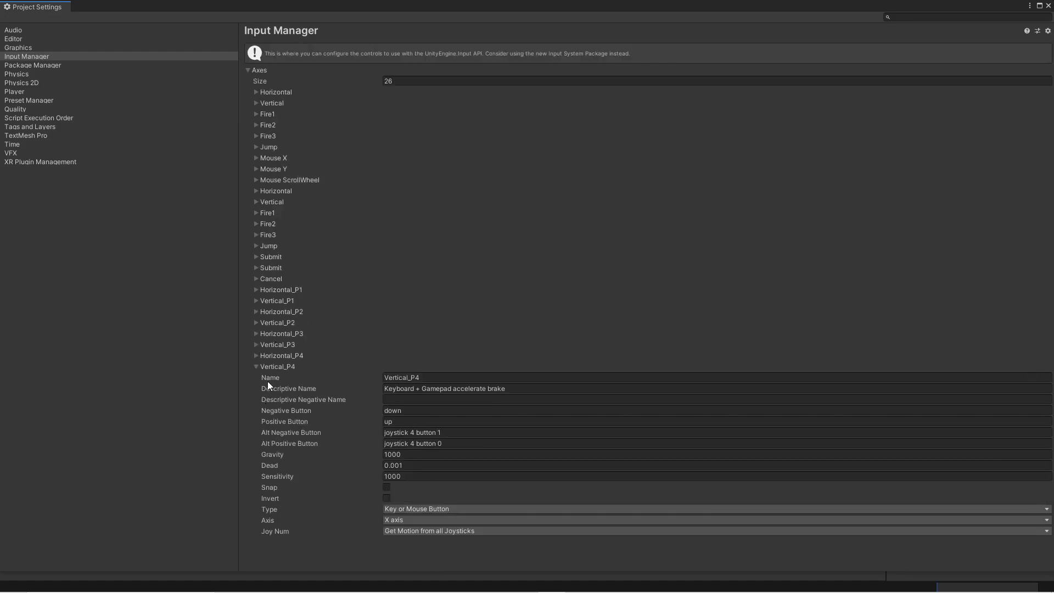
click(271, 367)
Set Axes Size to 27 and expand the new duplicated Vertical_P4 entry
click(409, 81)
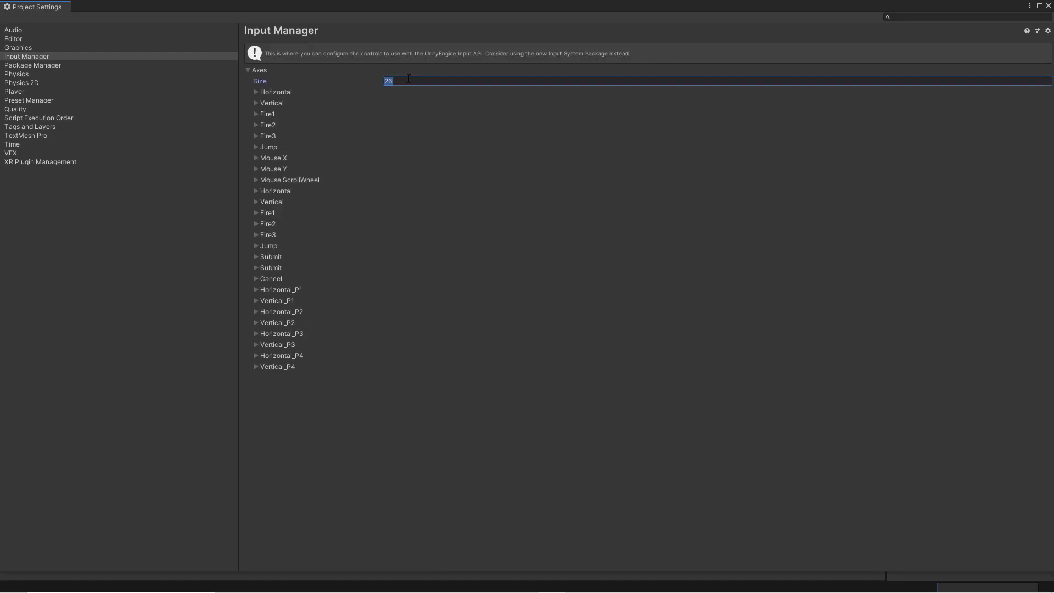
text(27)
key(Return)
click(257, 377)
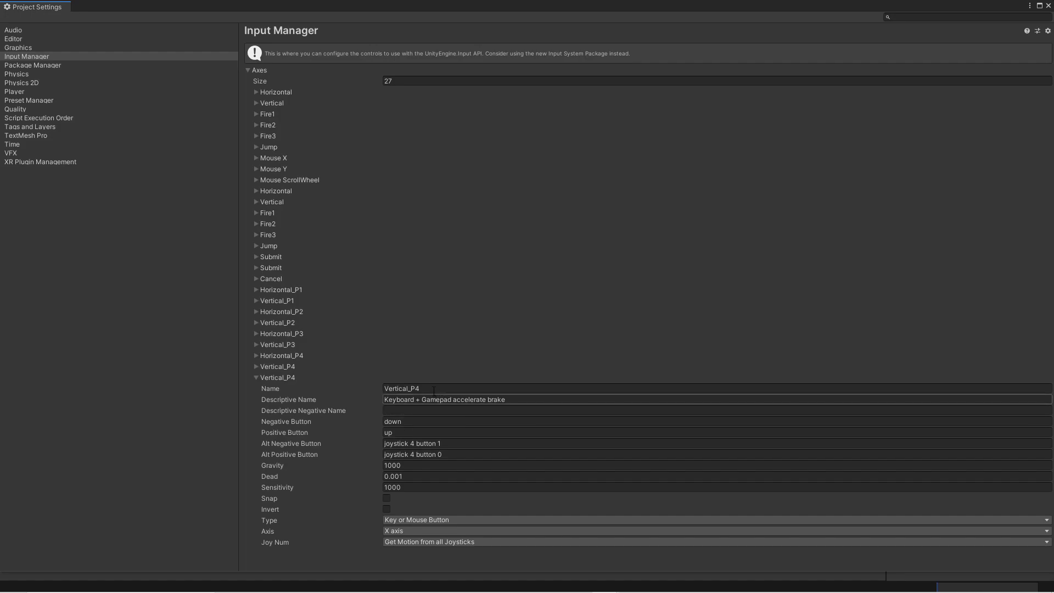
Rename the new axis Horizontal_P1 with descriptive name 'Gamepad turn'
click(385, 388)
text(Horizontal_P1)
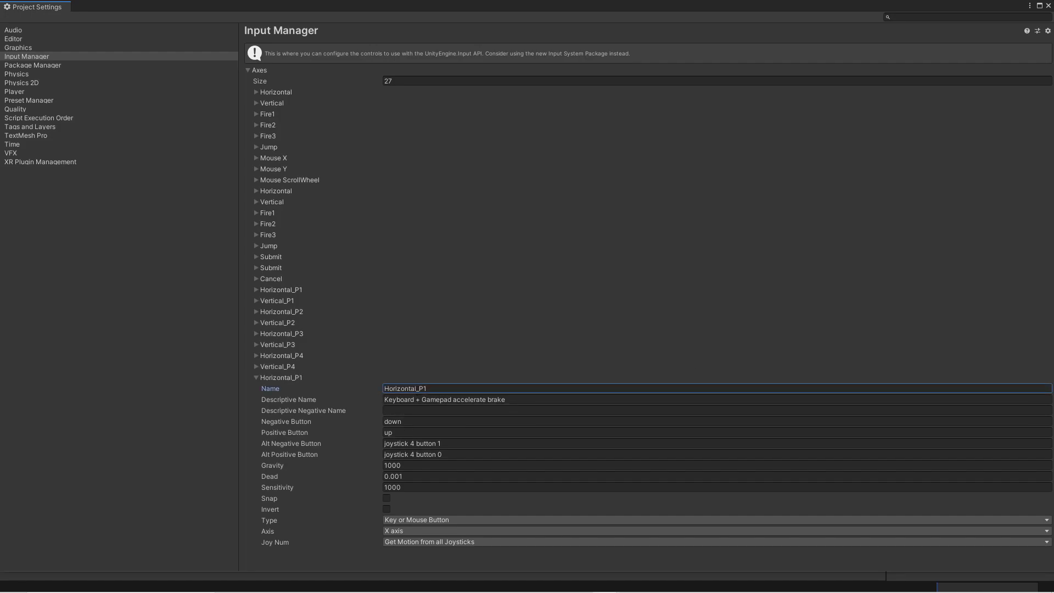
click(510, 403)
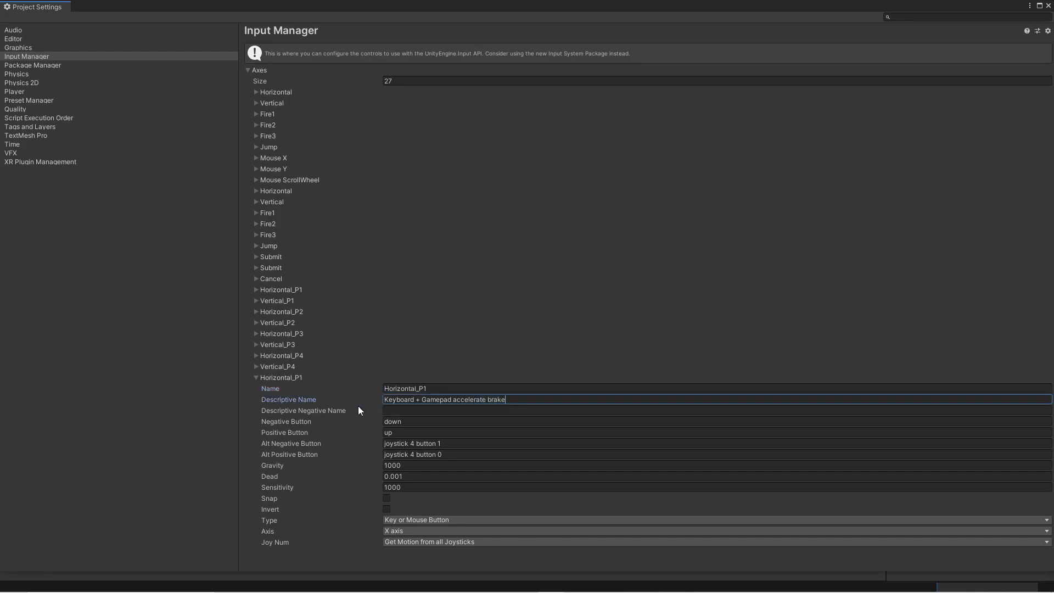
key(ctrl+a)
text(Gamepad turn)
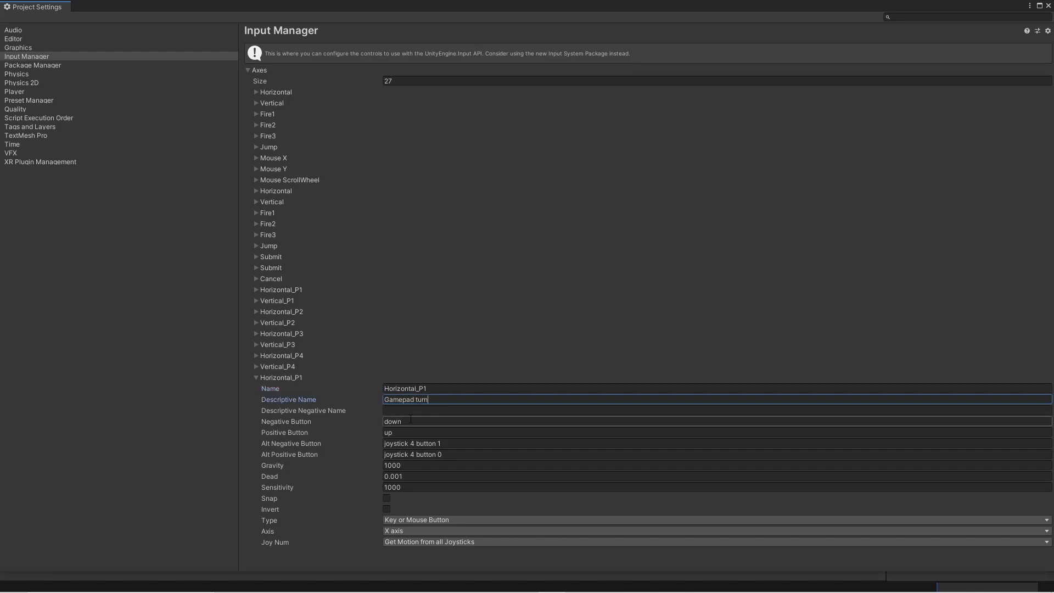
Clear the negative, positive and alternate button fields
click(412, 421)
key(BackSpace)
key(Tab)
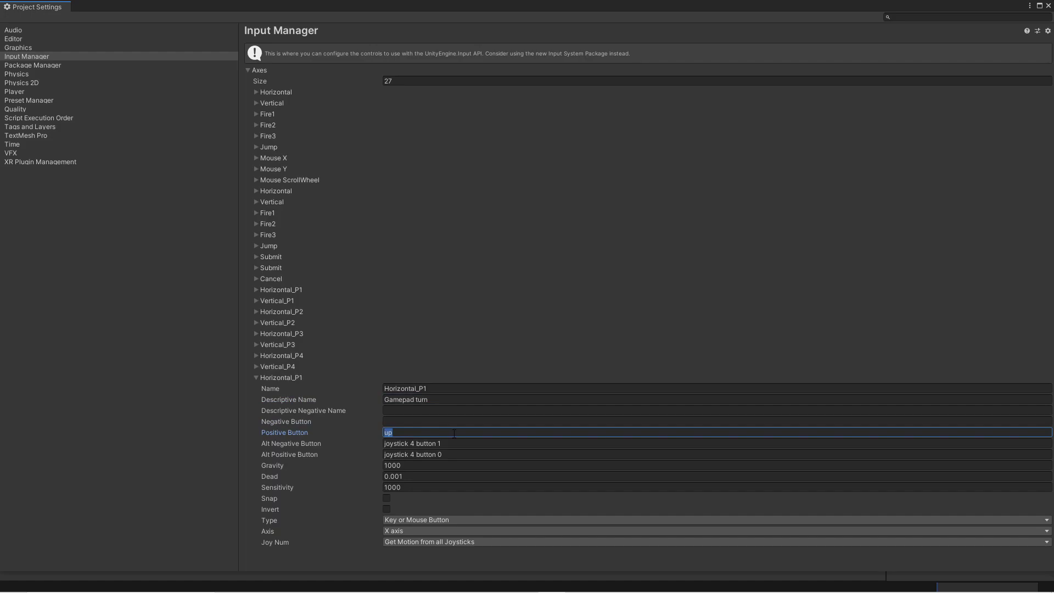
key(BackSpace)
key(Tab)
key(BackSpace)
key(Tab)
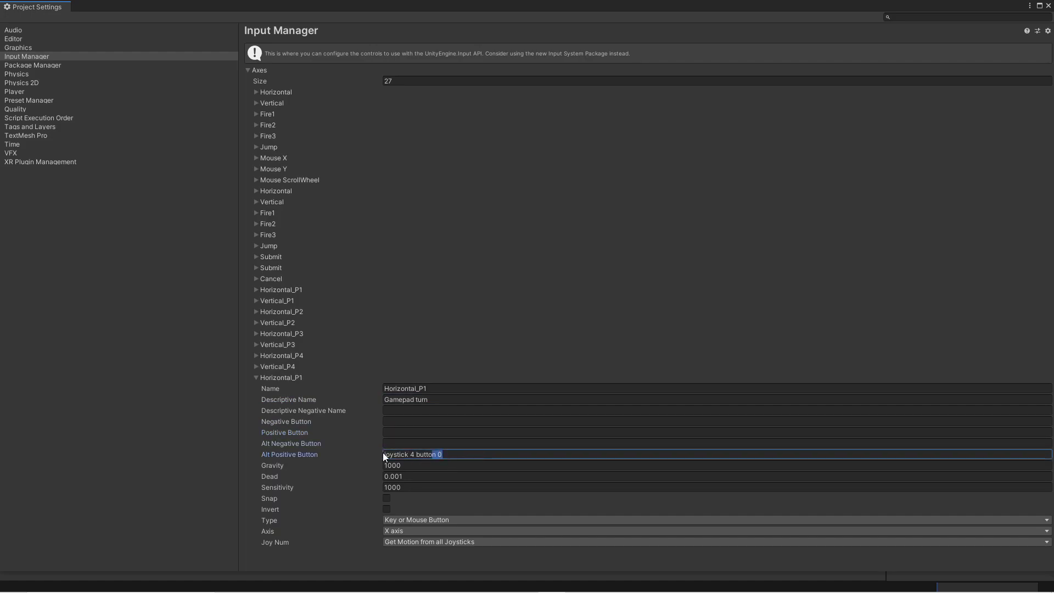
key(BackSpace)
Set Gravity to 1, Dead to 0.3 and Sensitivity to 0.9
click(407, 465)
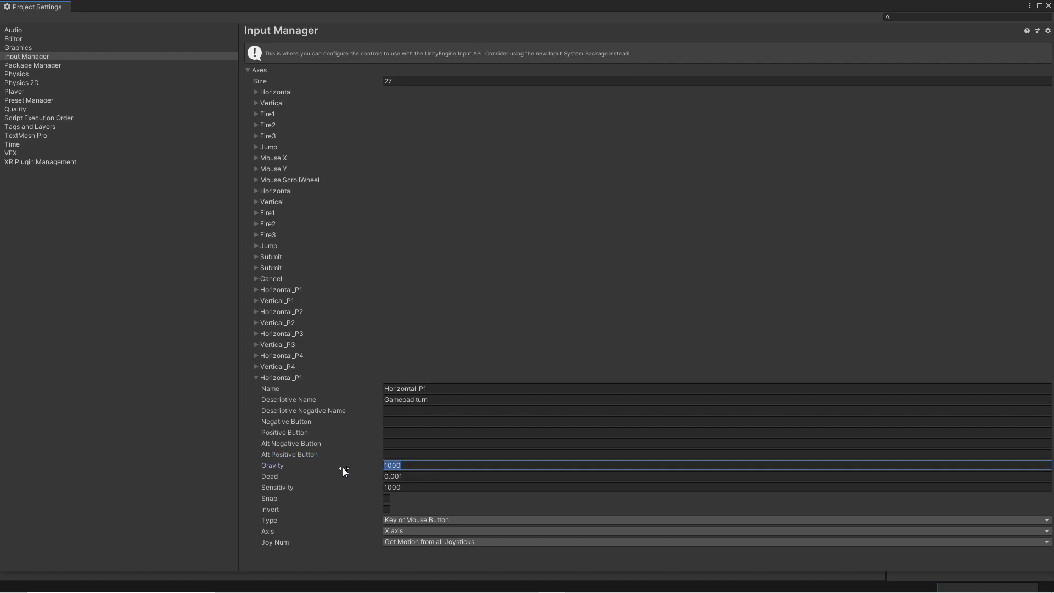
text(1)
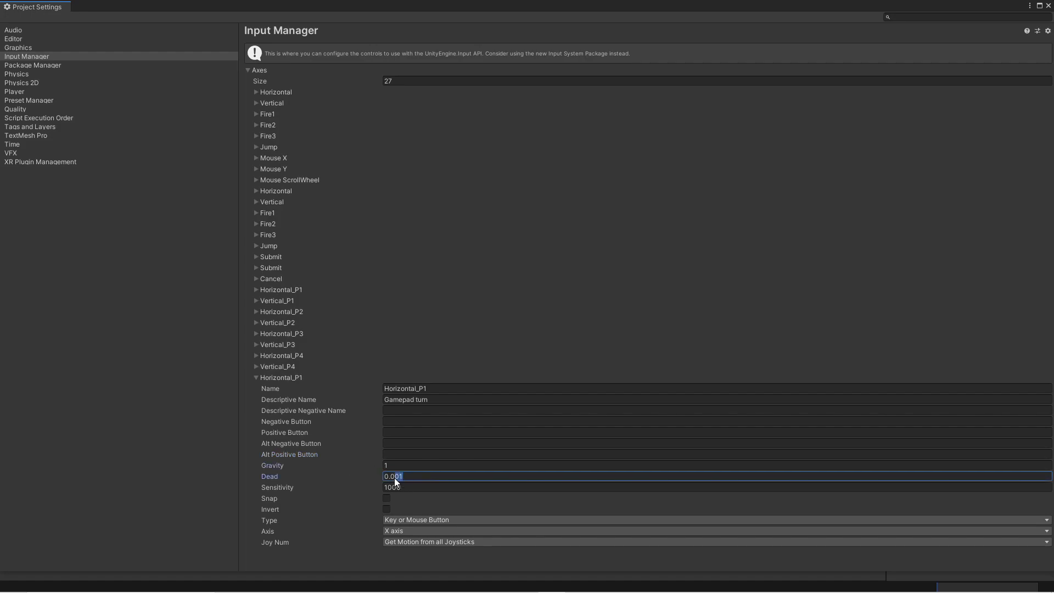
drag(391, 477, 477, 483)
text(3)
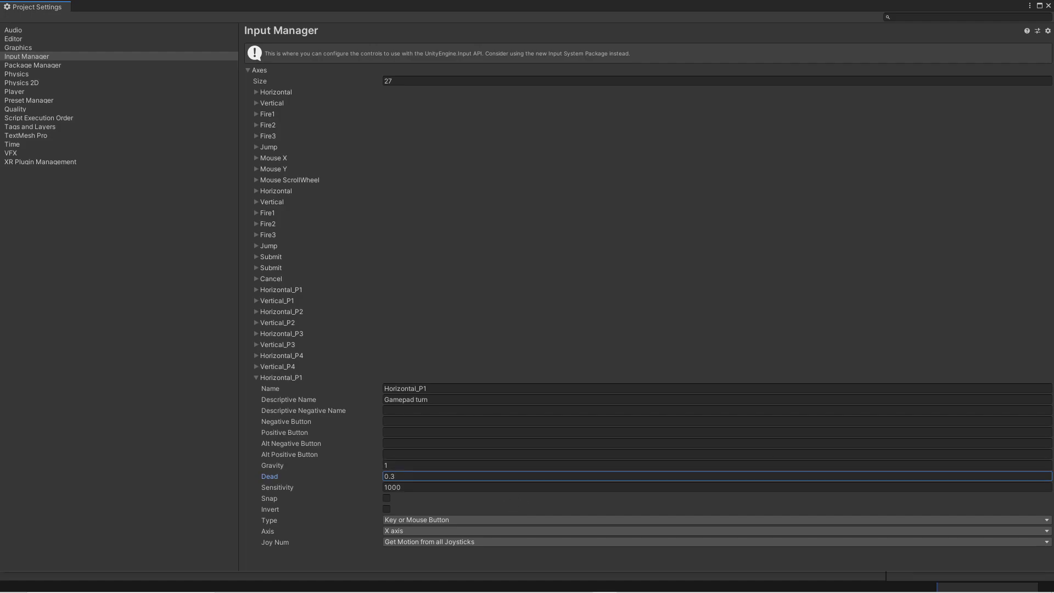
drag(423, 489, 407, 487)
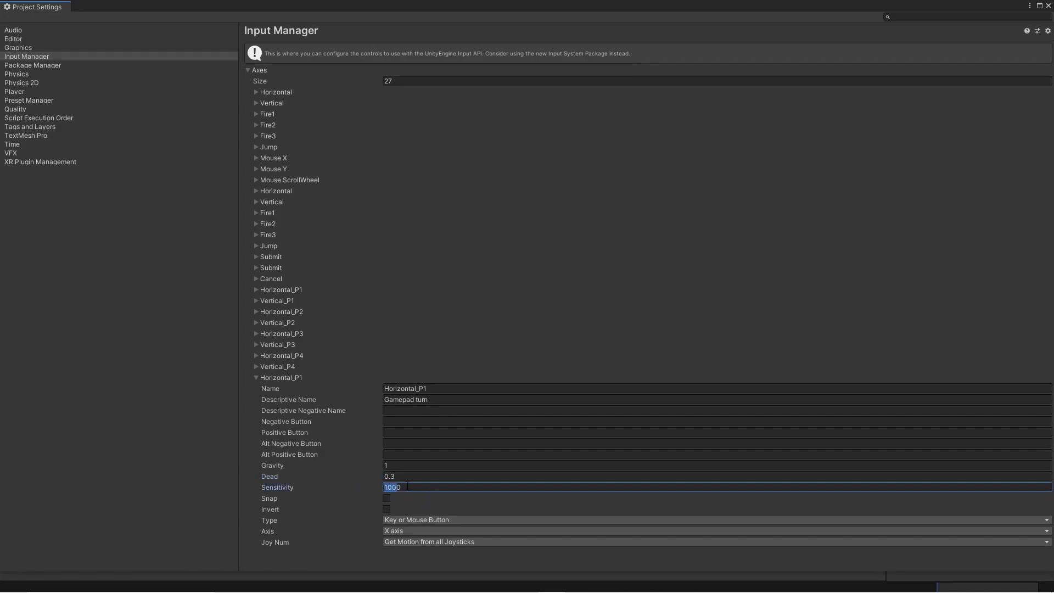
text(0.9)
Make the gamepad Horizontal_P1 axis a Joystick Axis bound to Joystick 1
click(441, 520)
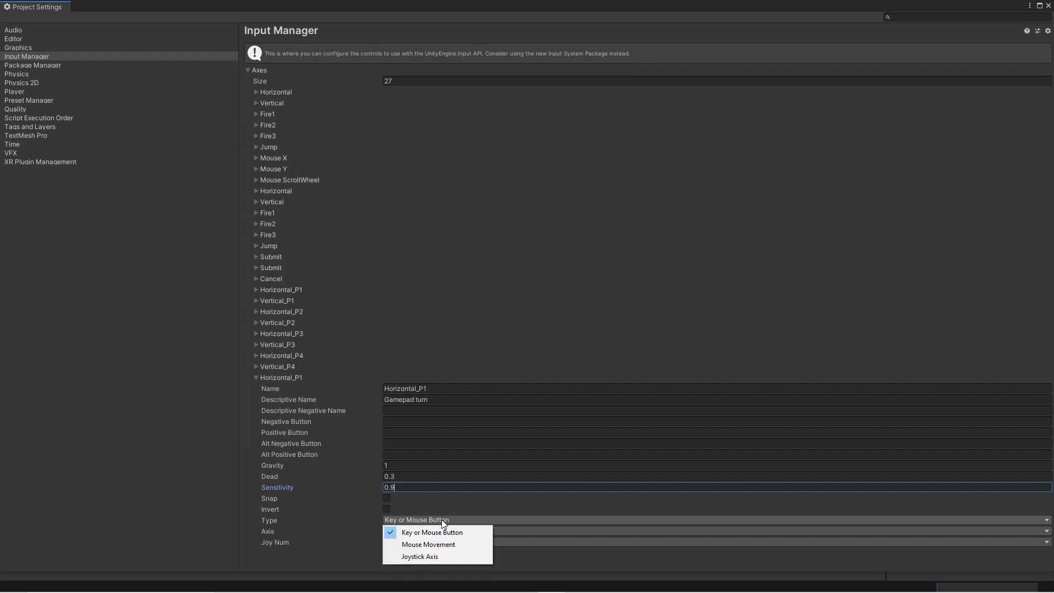
click(438, 558)
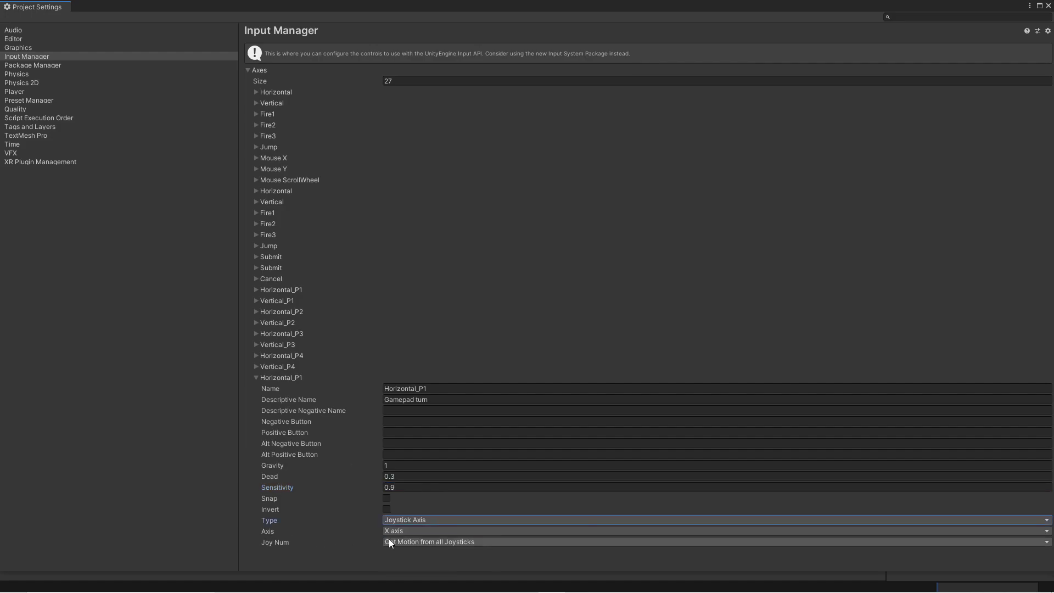
click(414, 542)
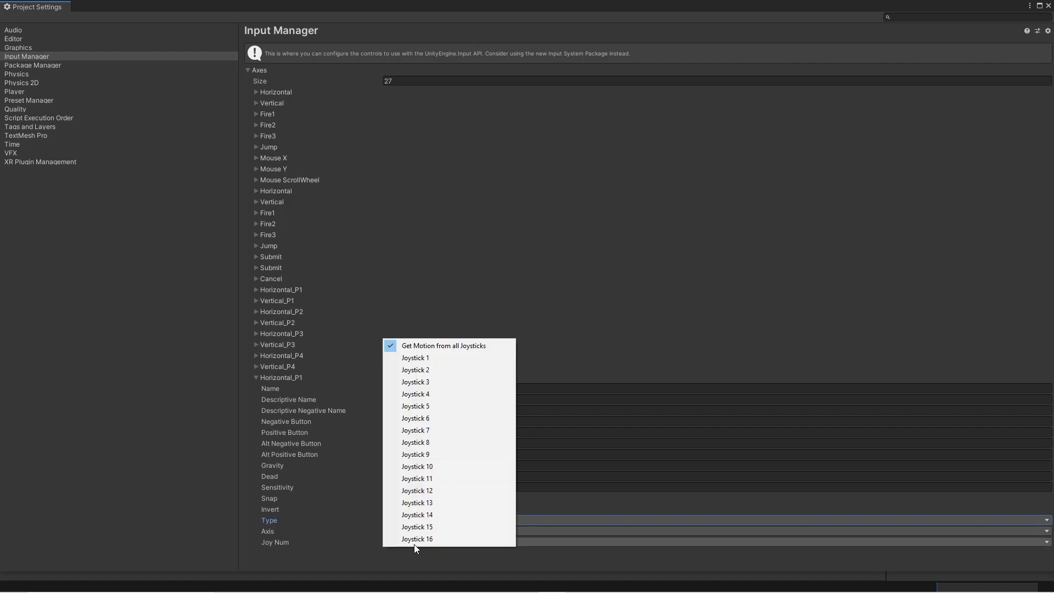
click(452, 358)
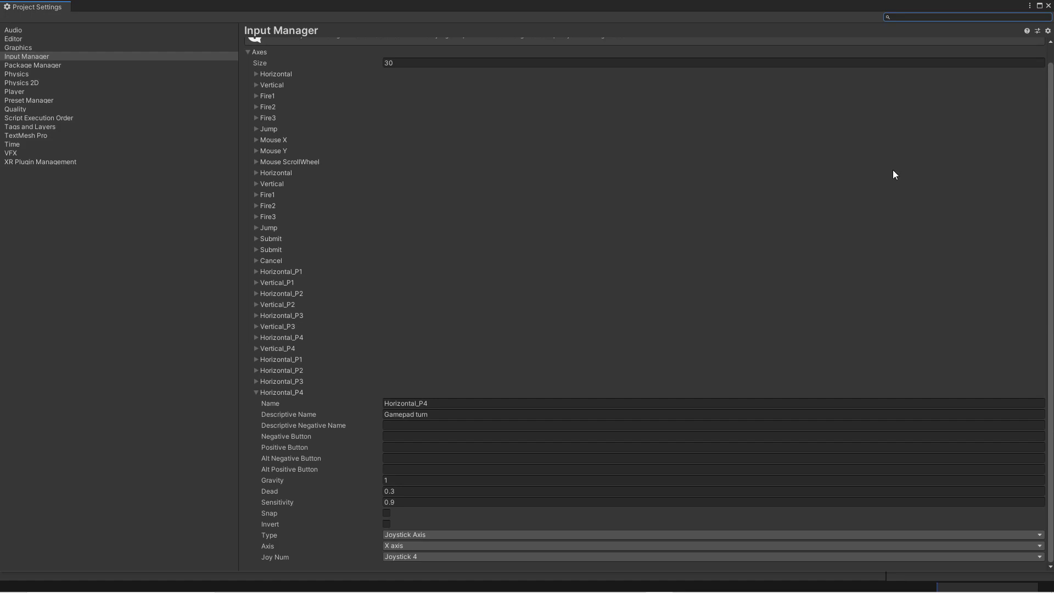
click(1049, 6)
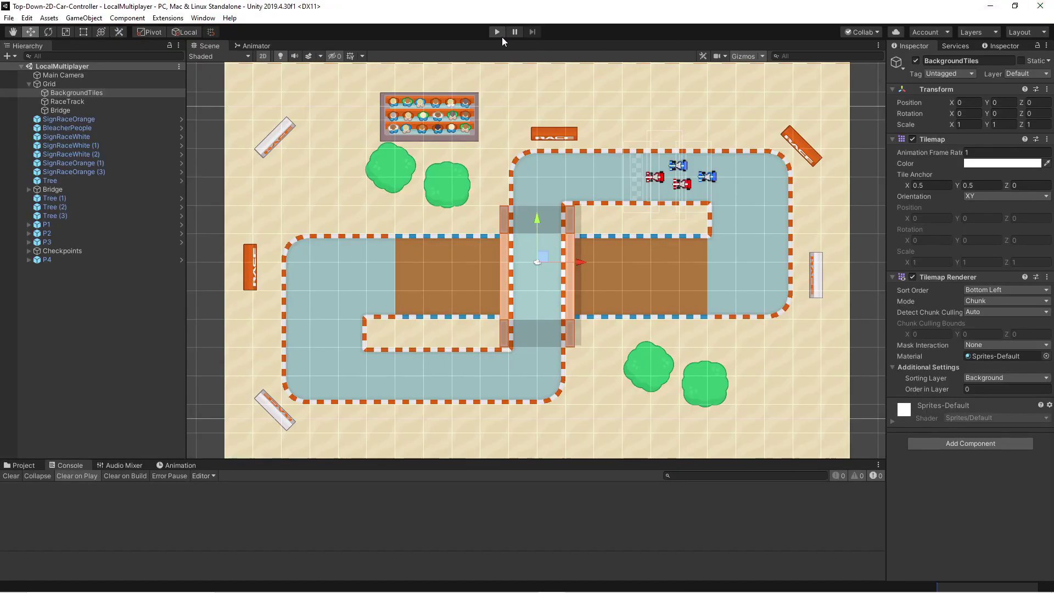
click(498, 33)
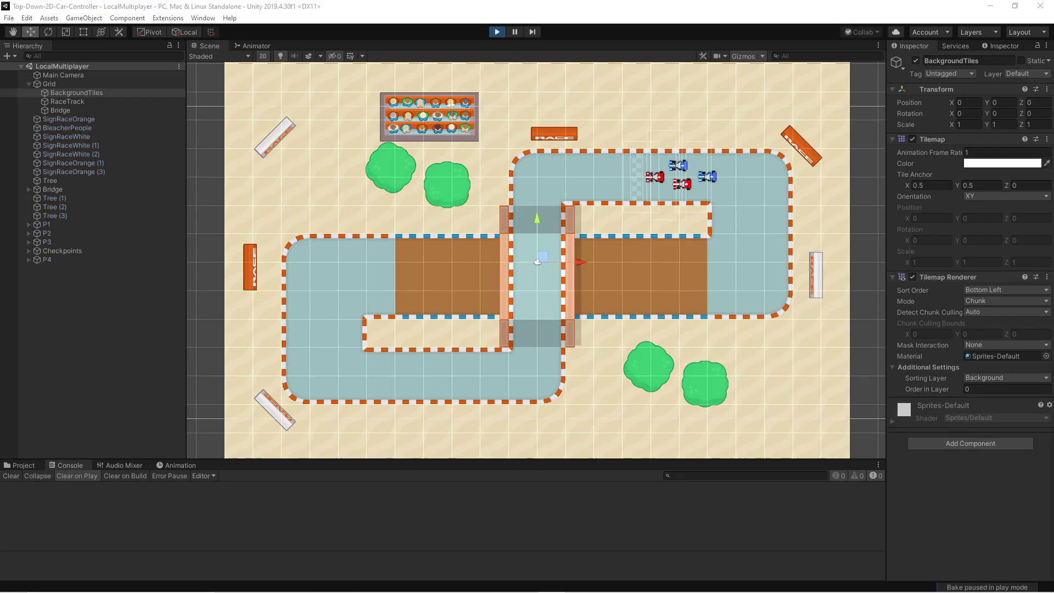
key(Up)
key(Left)
key(w)
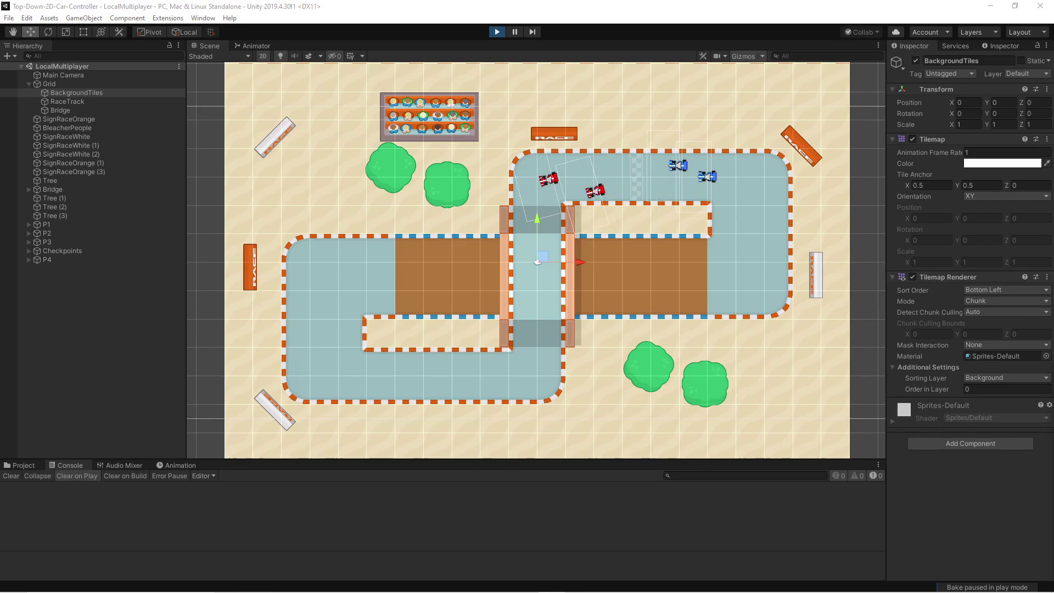
key(i)
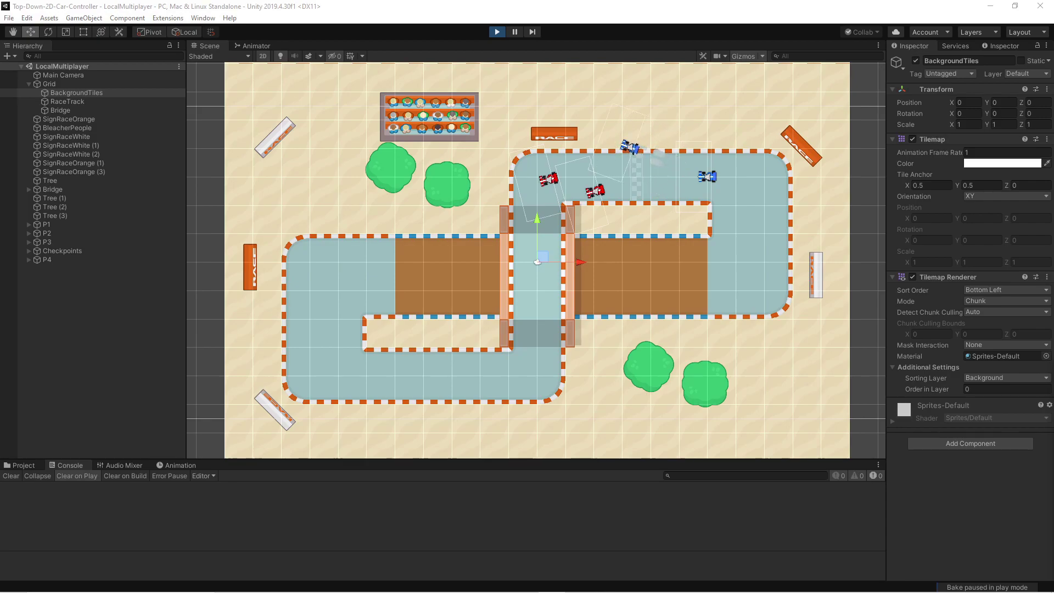
key(j)
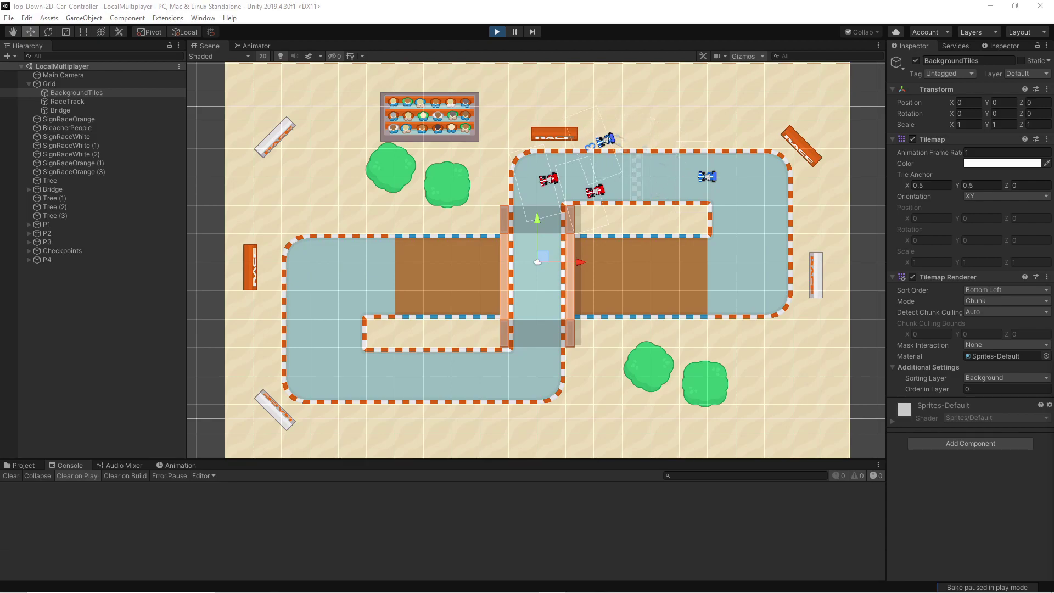
key(Up)
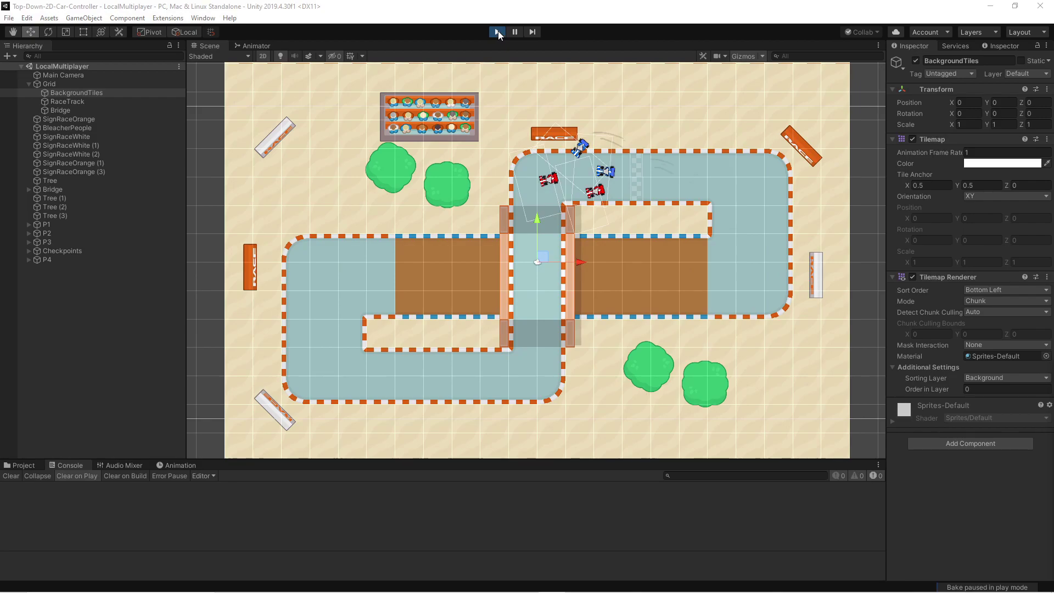
click(497, 31)
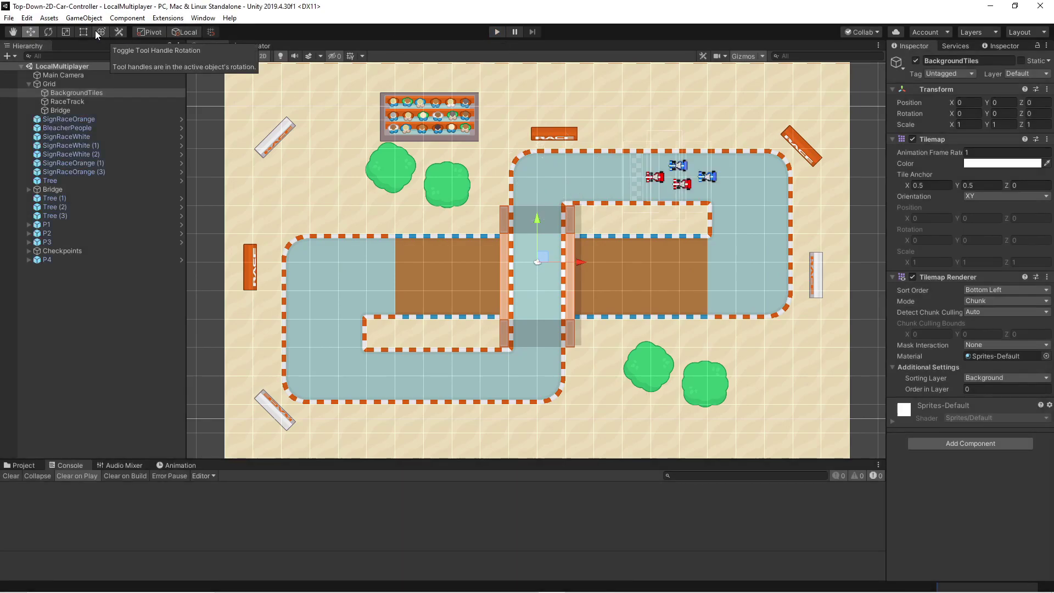
Briefly recheck Project Settings, close it, and switch to File Explorer's project folder
click(26, 18)
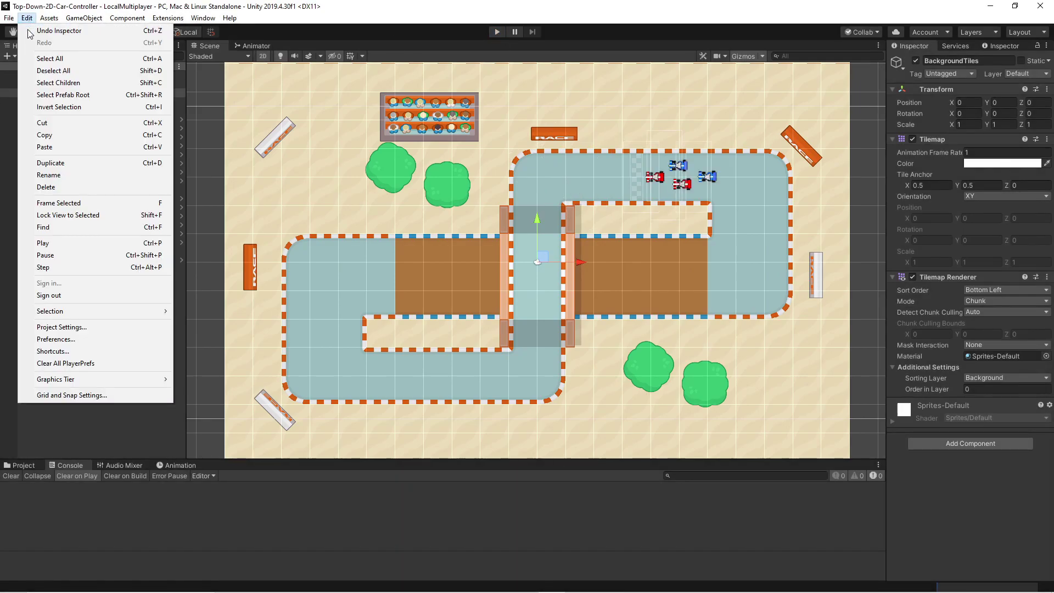
click(82, 328)
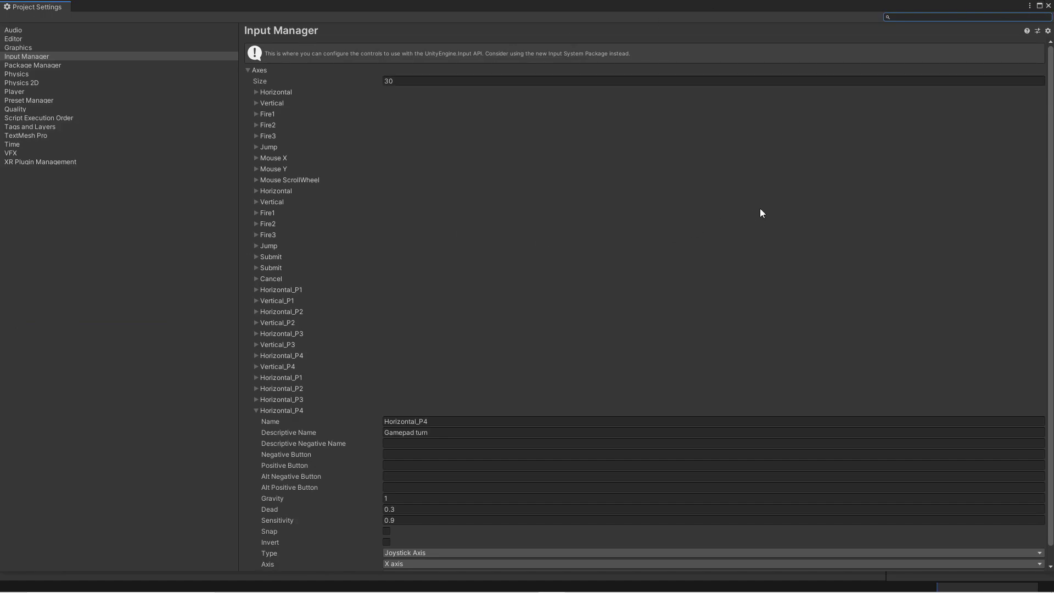
click(1048, 5)
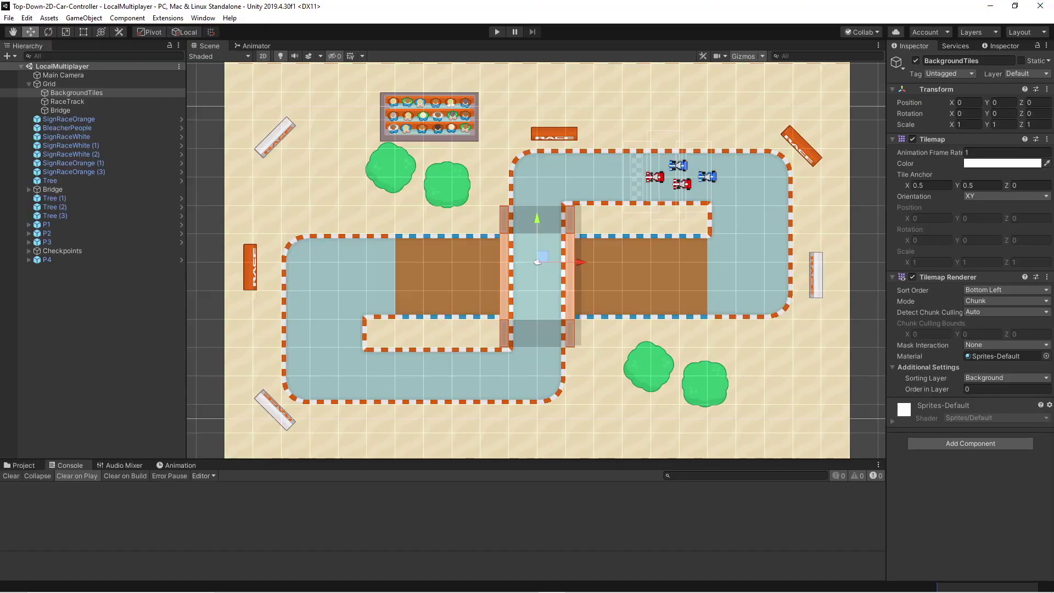
key(alt+Tab)
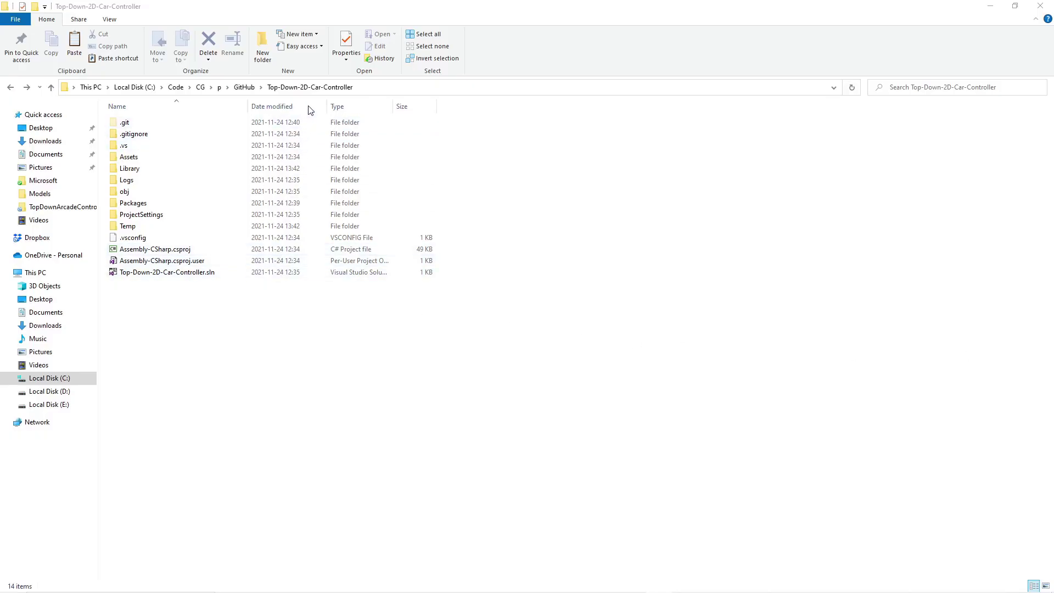
Open the ProjectSettings folder and select InputManager.asset
double_click(156, 218)
click(171, 215)
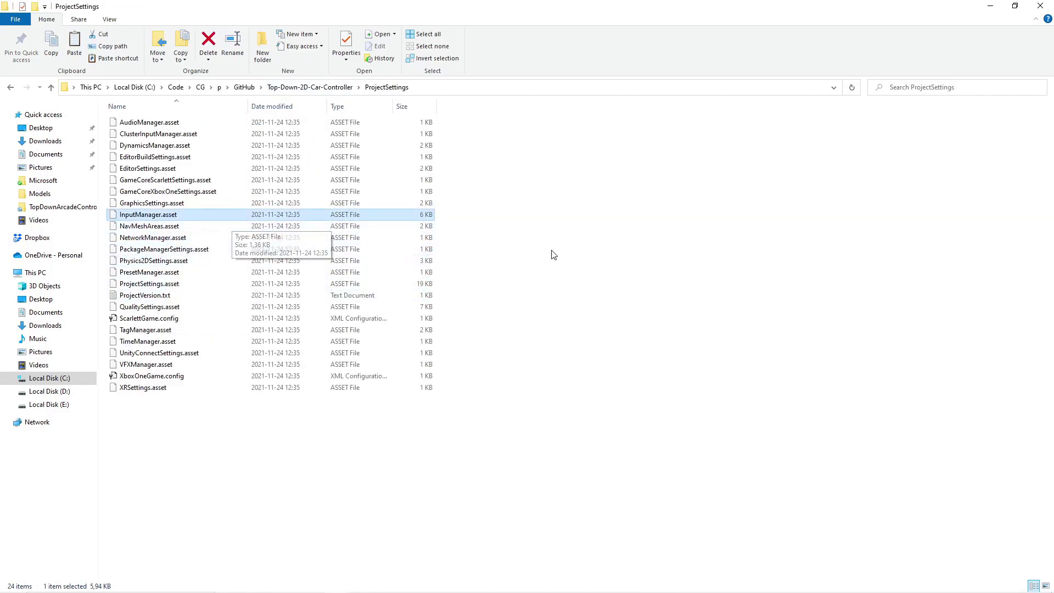